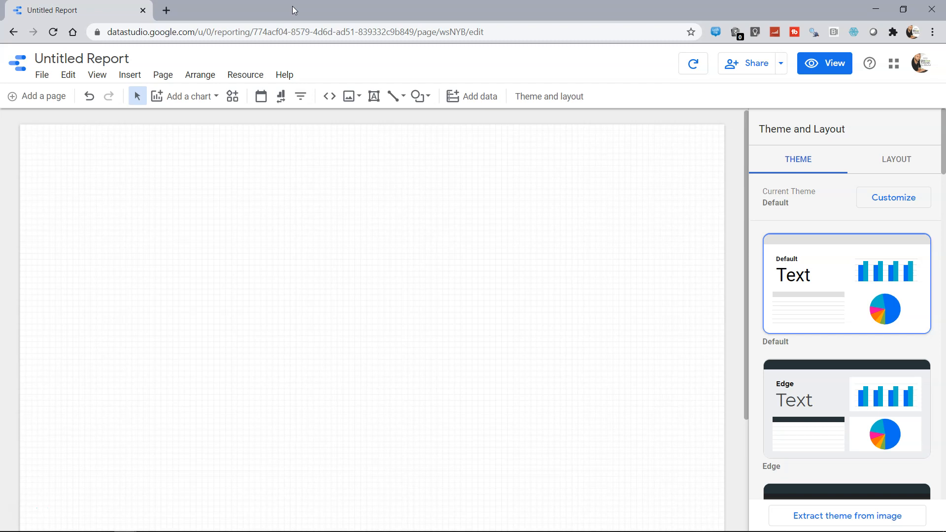
pyautogui.click(476, 96)
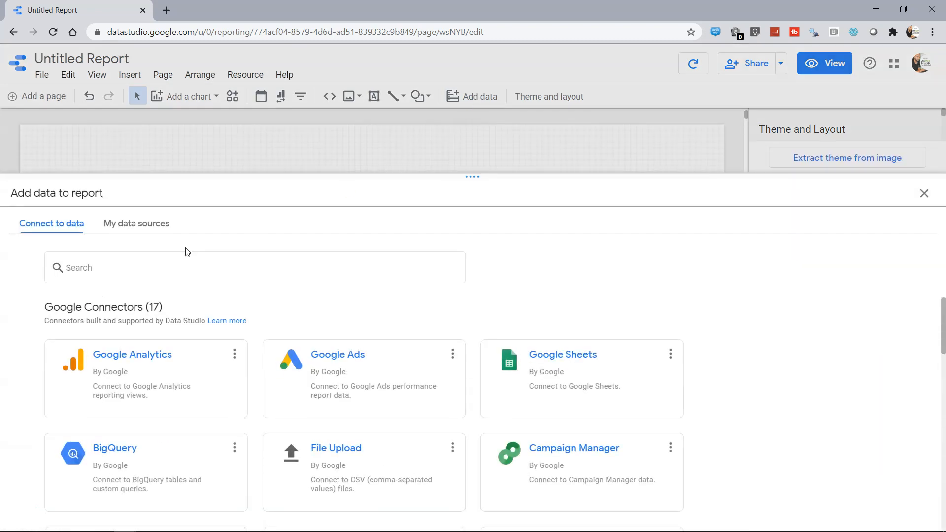
pyautogui.click(148, 225)
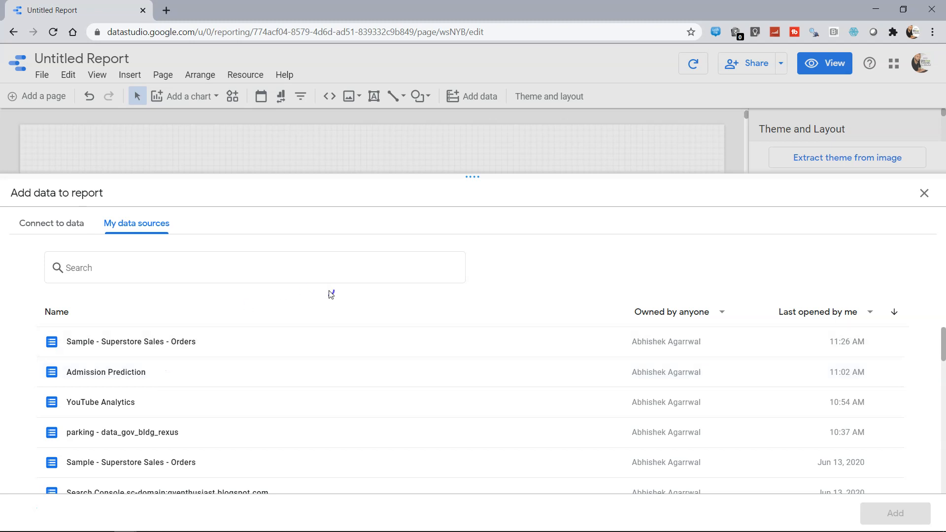
pyautogui.click(414, 266)
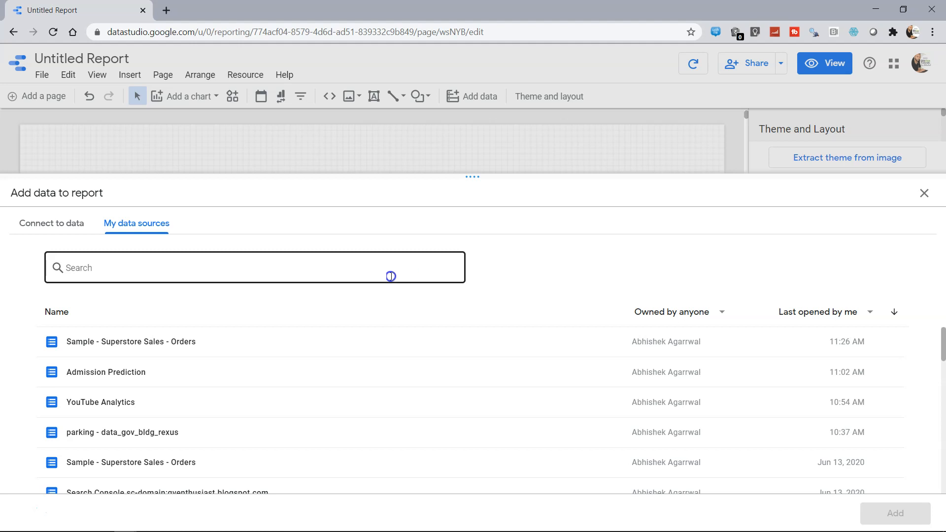
pyautogui.click(164, 353)
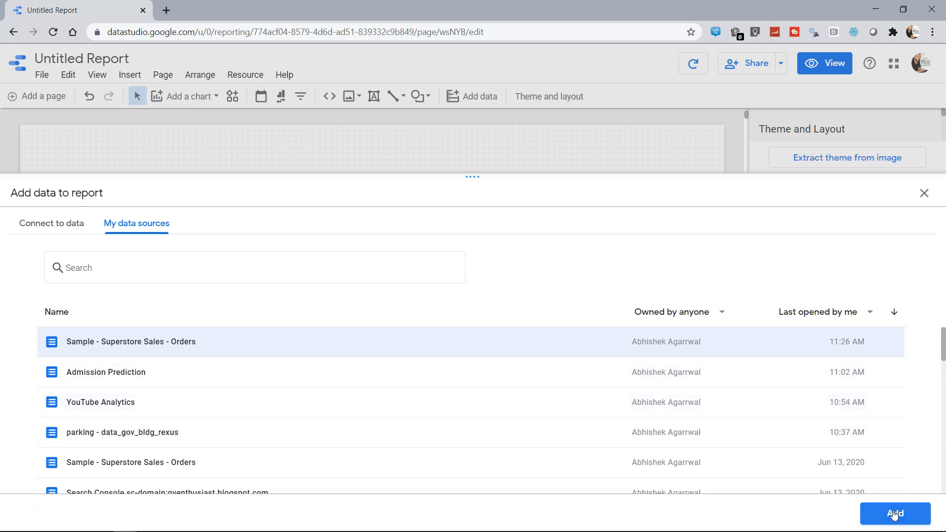
pyautogui.click(924, 193)
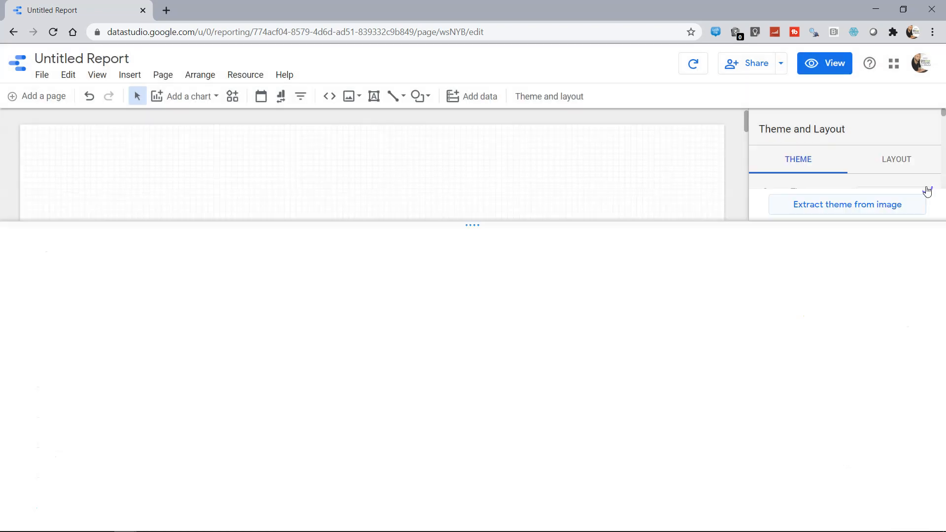
# Insert a plain table on the report page and switch its data source to Sample - Superstore Sales - Orders
pyautogui.click(196, 105)
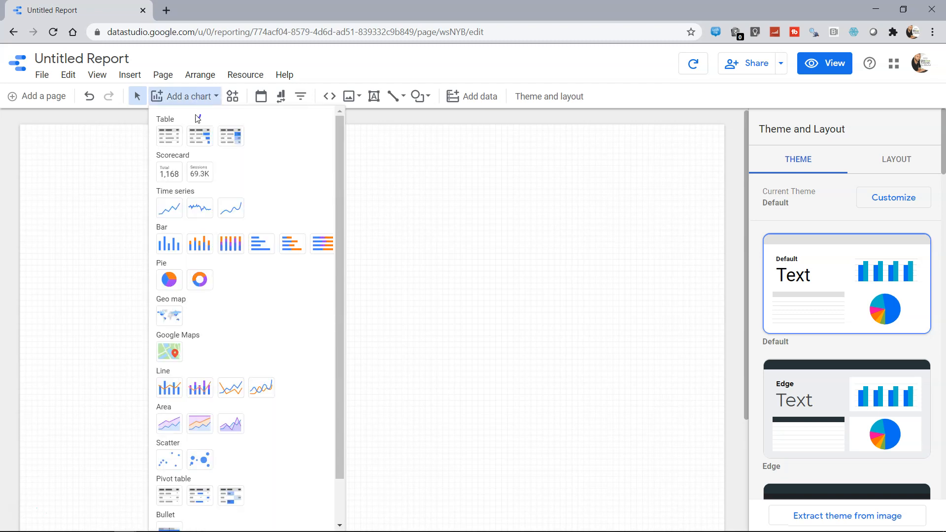
pyautogui.click(168, 132)
pyautogui.click(110, 175)
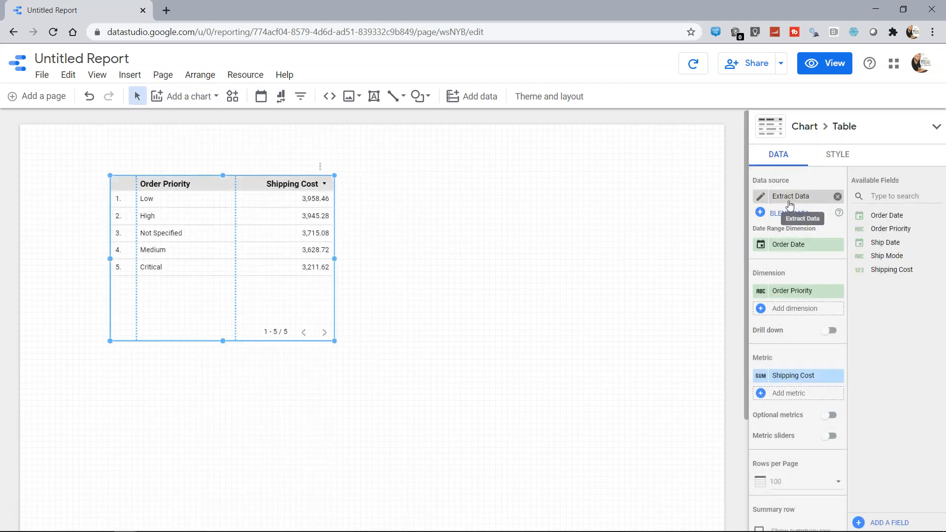
pyautogui.click(811, 196)
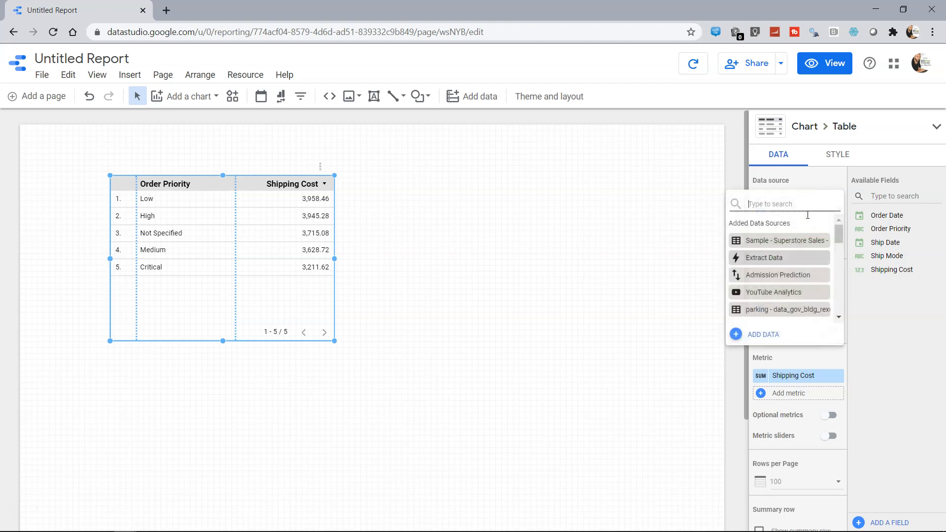
pyautogui.click(789, 242)
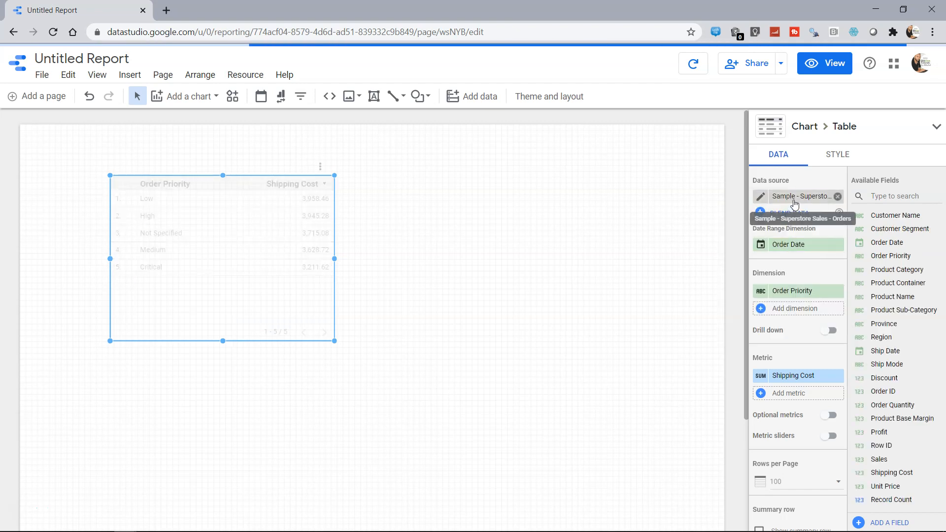
# Review the fields and data freshness setting of the table's Sample - Superstore Sales - Orders source, and leave its editor
pyautogui.click(761, 196)
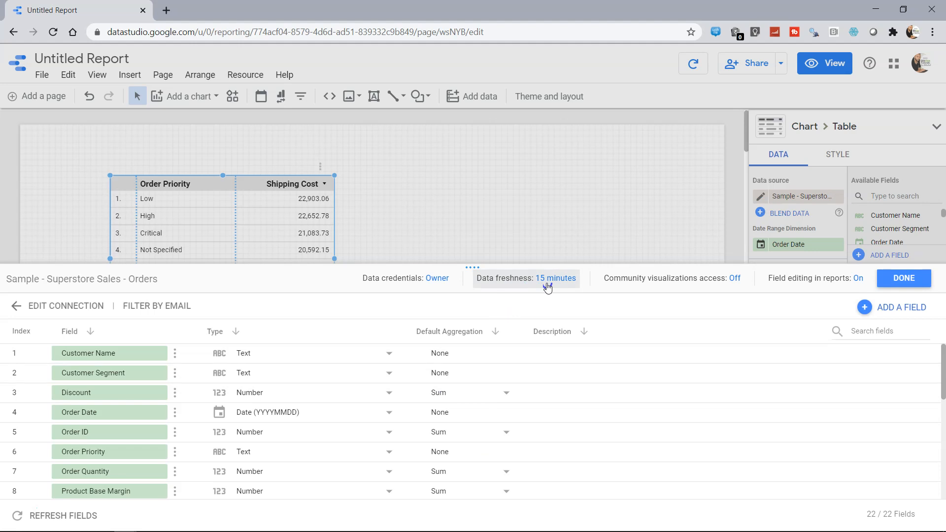
pyautogui.scroll(-5, 450, 384)
pyautogui.scroll(5, 452, 443)
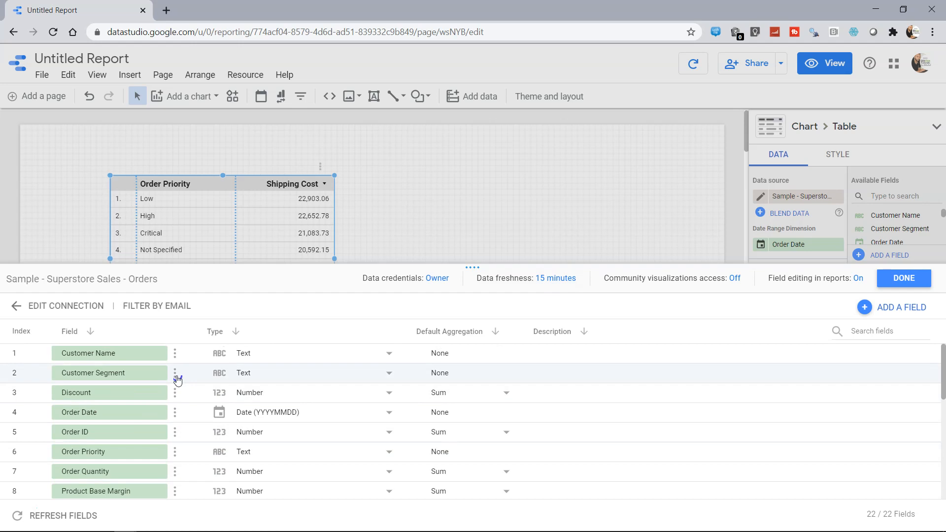
pyautogui.click(16, 312)
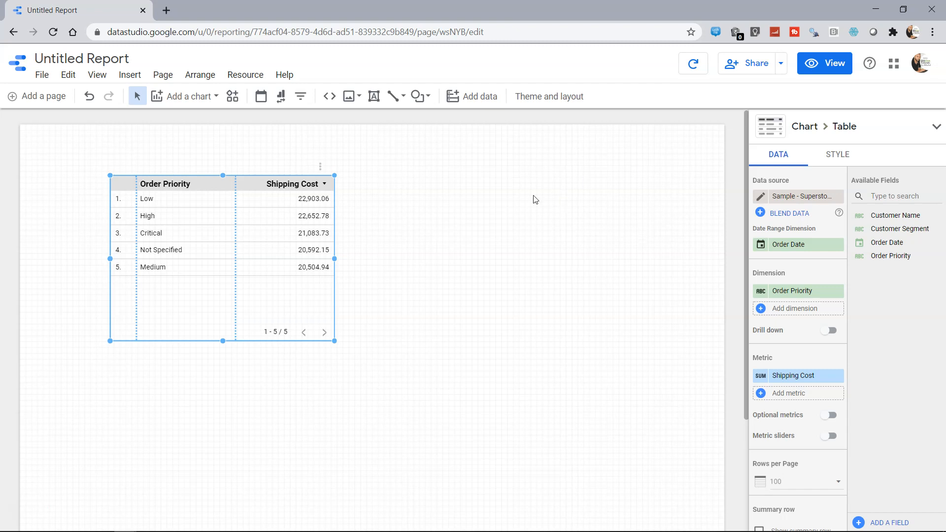
# Start adding an Extract Data connection to the report, based on the Sample - Superstore Sales - Orders data source
pyautogui.click(474, 101)
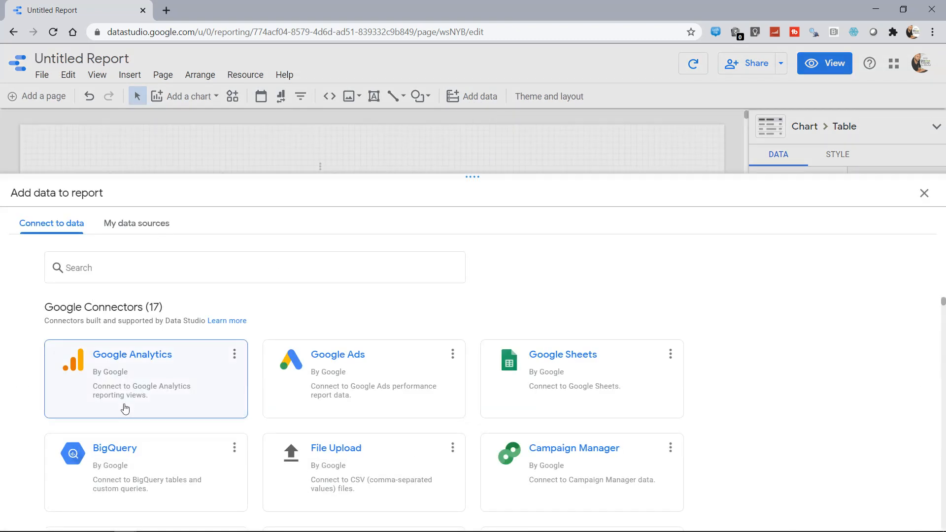
pyautogui.scroll(-5, 124, 407)
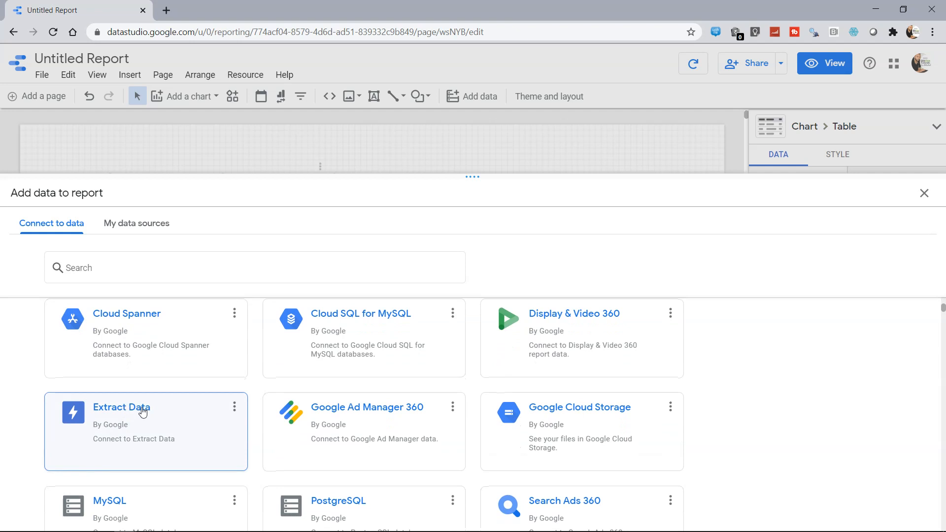
pyautogui.click(121, 425)
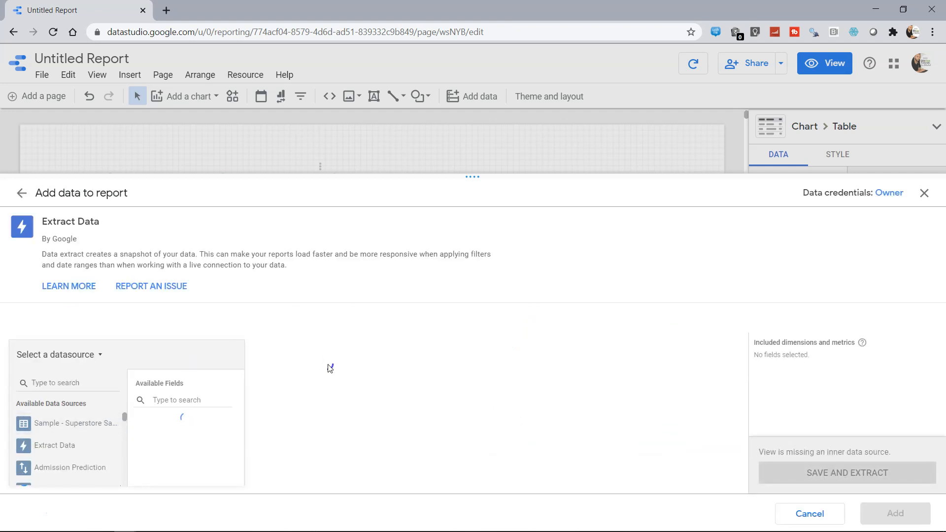
pyautogui.click(77, 425)
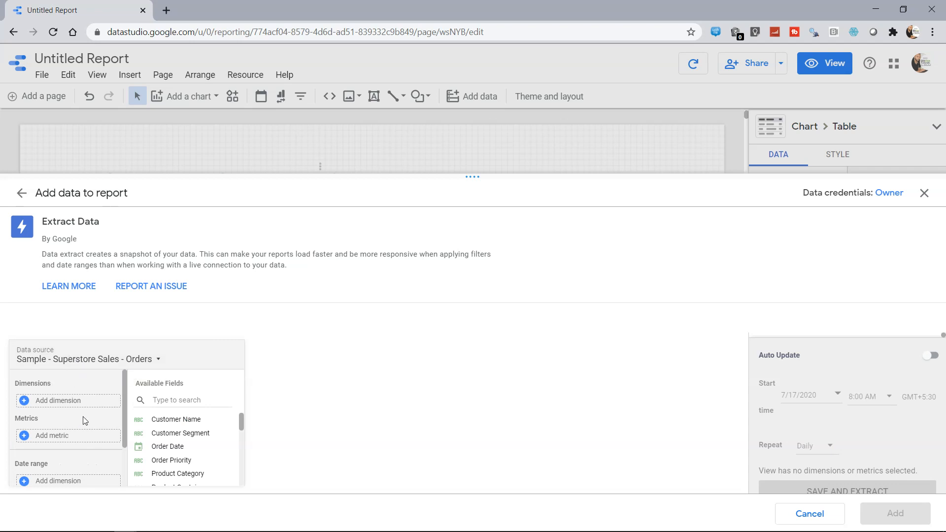
# Add Order Date and Order Priority as dimensions of the data extract
pyautogui.click(25, 401)
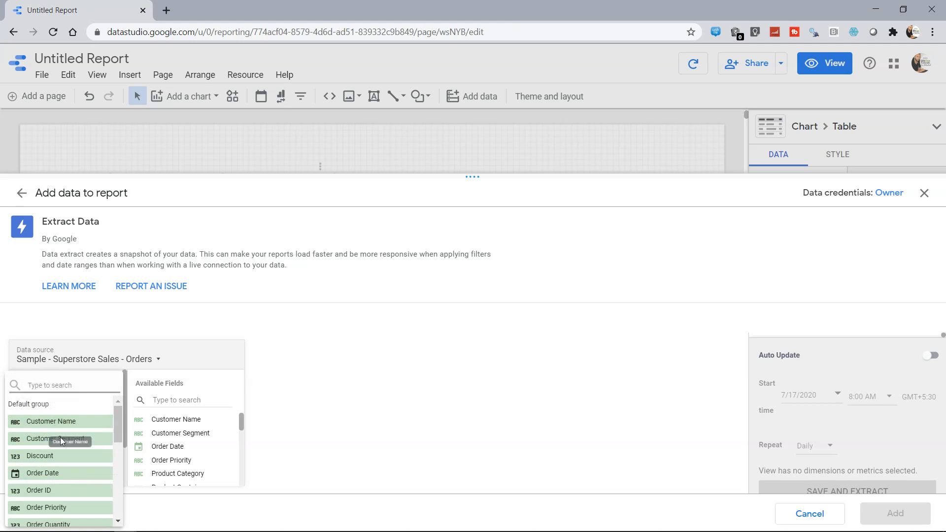
pyautogui.click(57, 472)
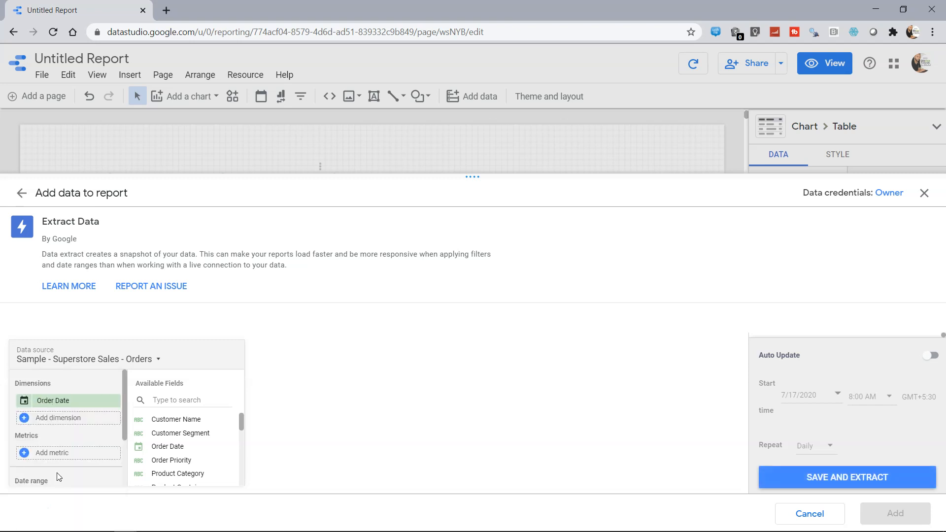
pyautogui.click(25, 418)
pyautogui.scroll(-3, 60, 462)
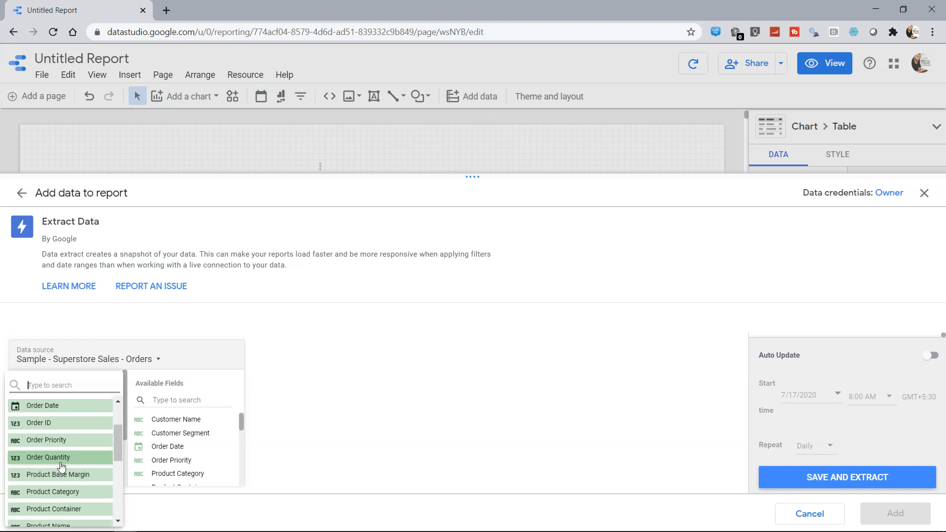
pyautogui.scroll(-2, 60, 462)
pyautogui.scroll(2, 59, 446)
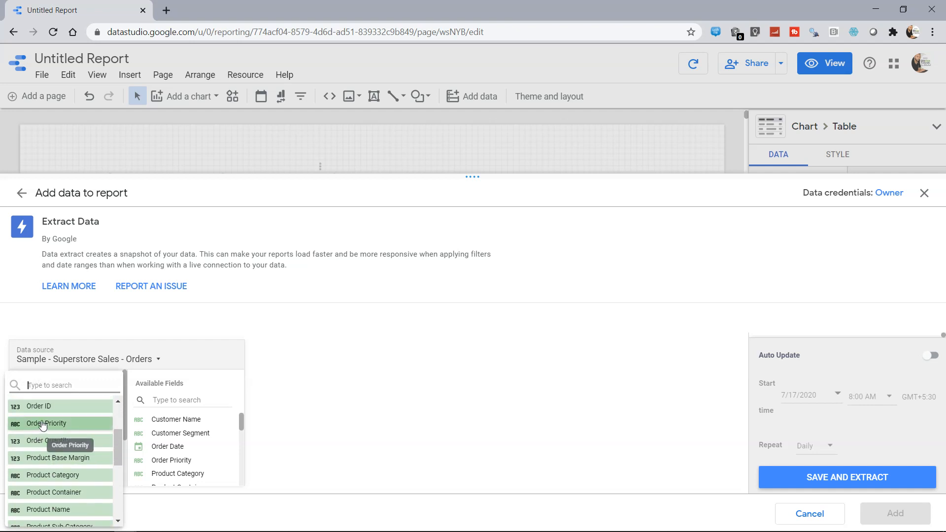
pyautogui.click(43, 422)
# Add Ship Date and Ship Mode as further dimensions of the data extract
pyautogui.click(37, 435)
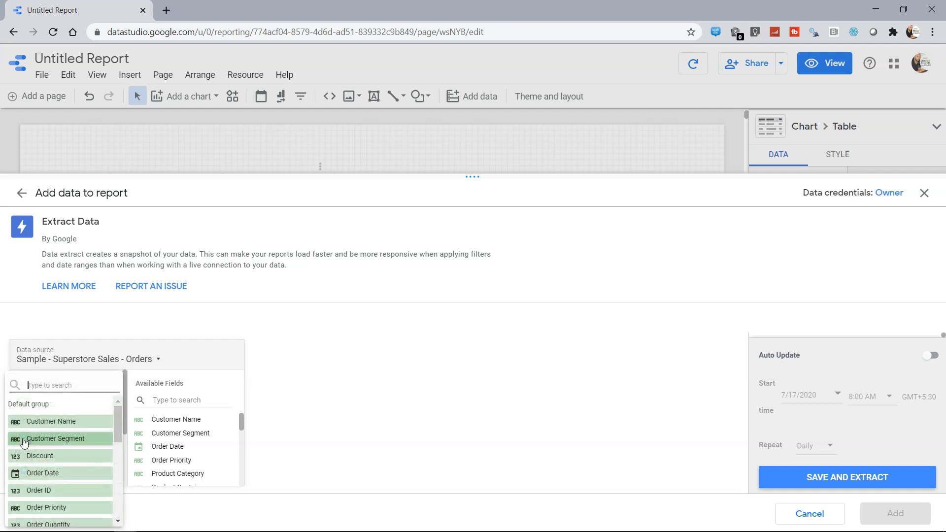
pyautogui.scroll(-5, 65, 476)
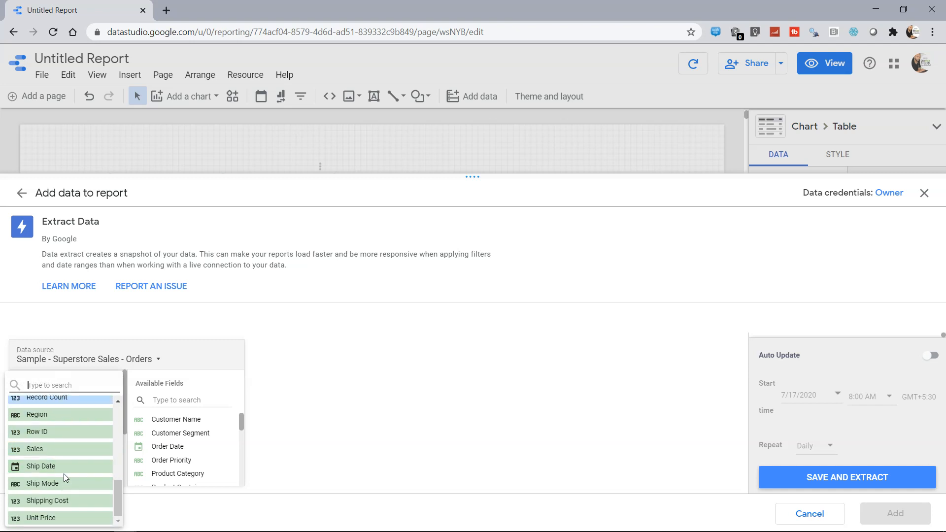
pyautogui.click(69, 465)
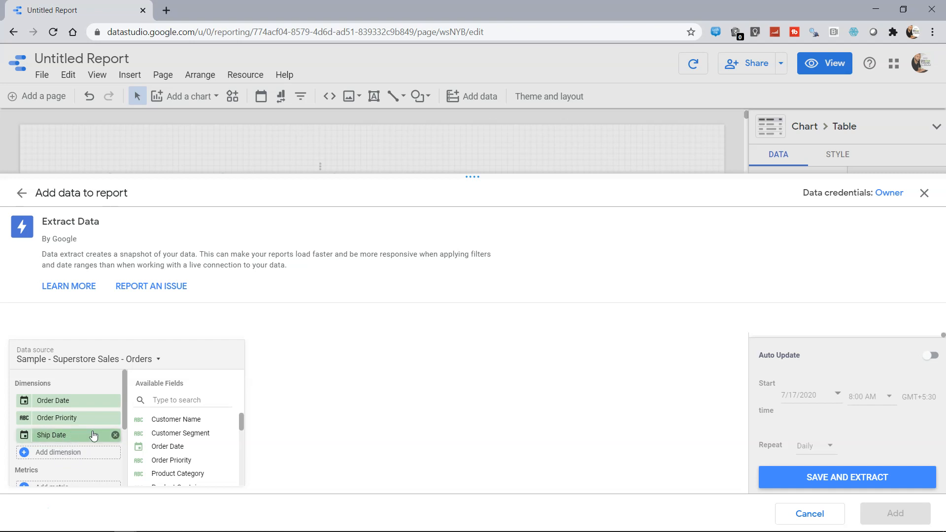
pyautogui.click(25, 456)
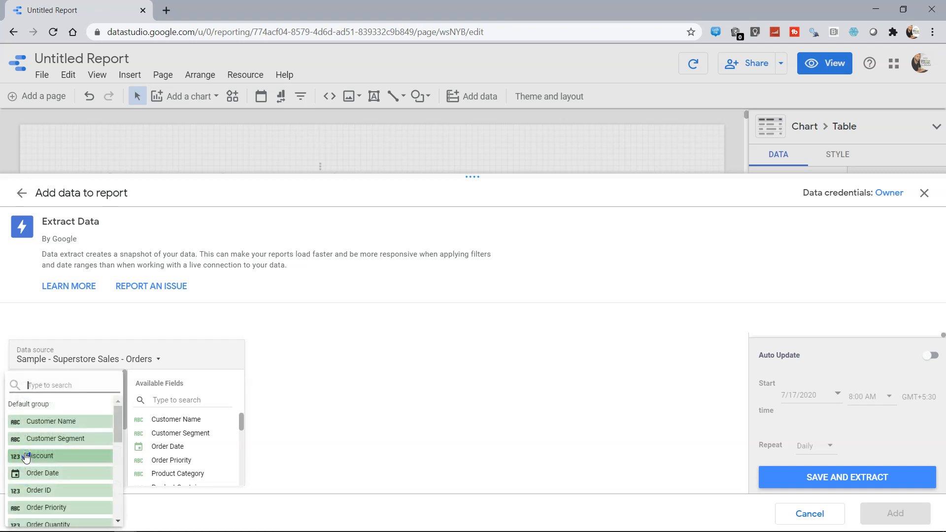
pyautogui.scroll(-6, 79, 467)
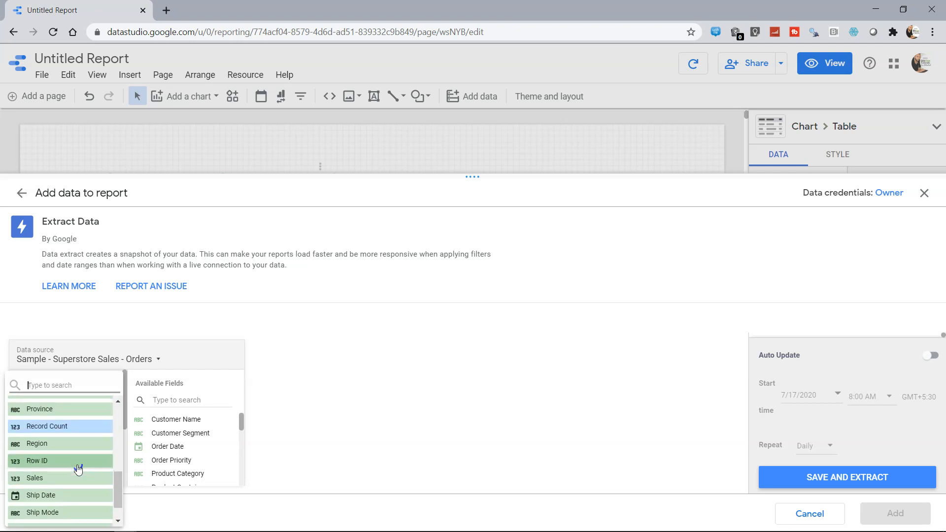
pyautogui.click(49, 484)
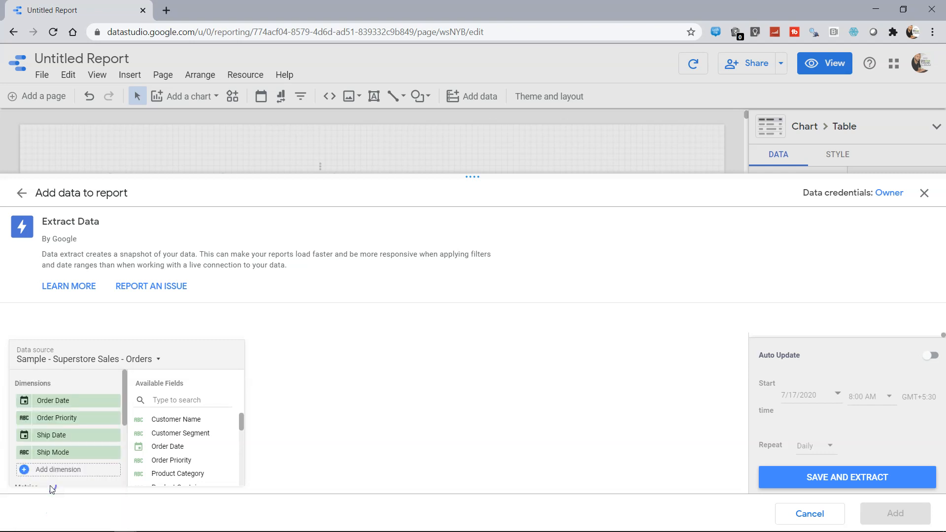
# Add Shipping Cost as the metric of the data extract, finding the field with the search text "shi"
pyautogui.scroll(-3, 81, 456)
pyautogui.scroll(1, 59, 403)
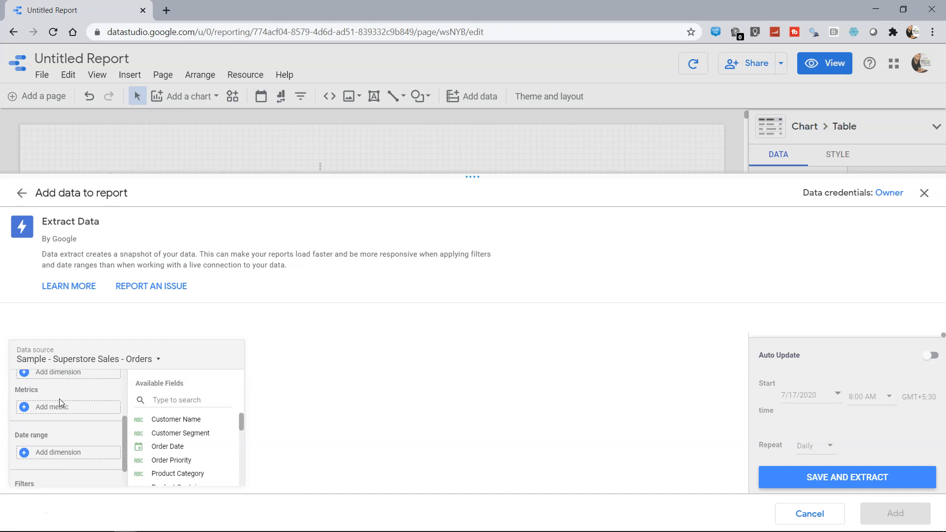
pyautogui.click(50, 417)
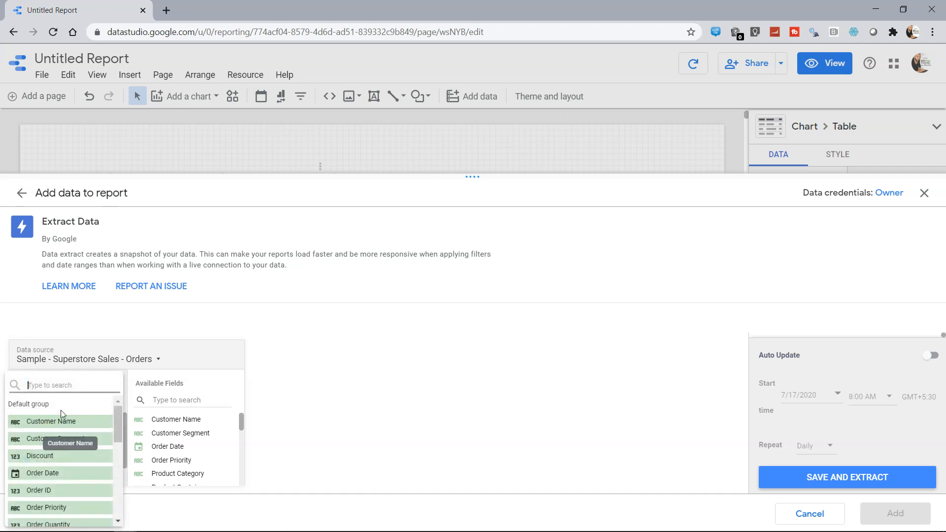
pyautogui.write('shi')
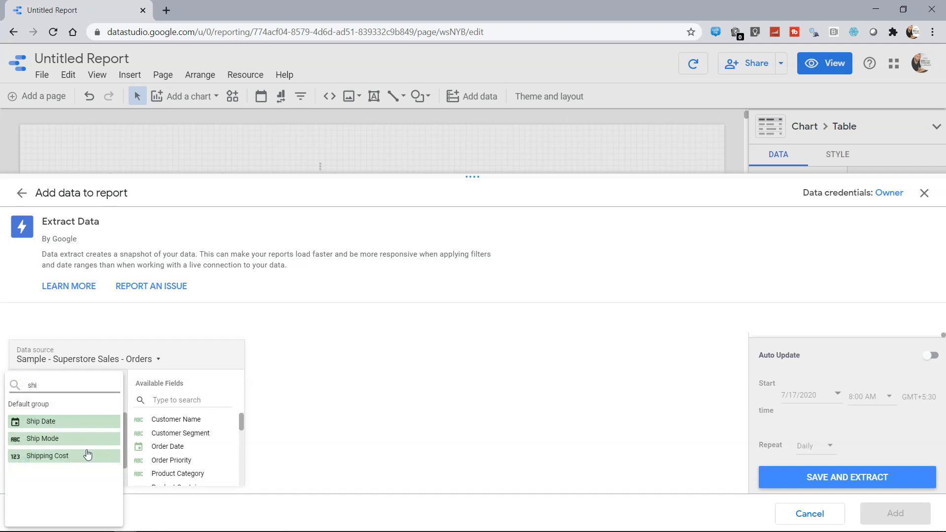
pyautogui.click(64, 456)
pyautogui.scroll(-2, 63, 457)
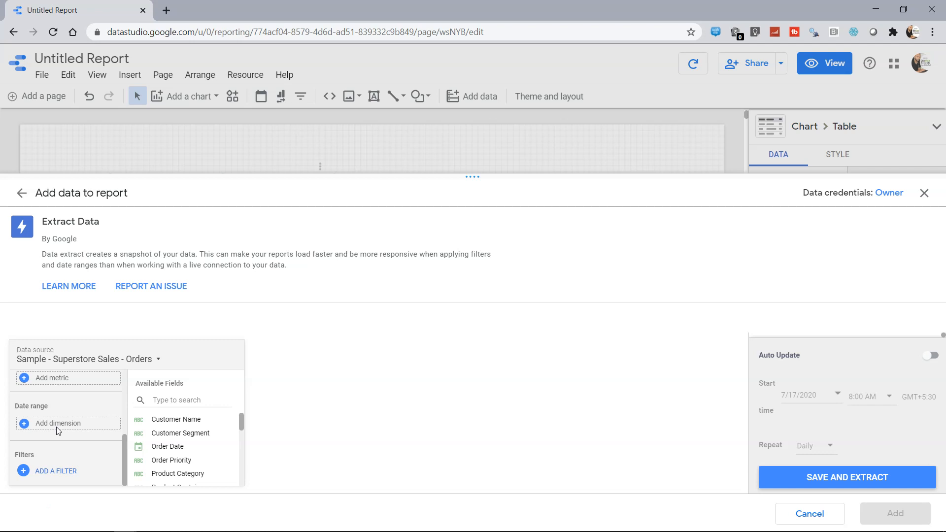
pyautogui.click(24, 425)
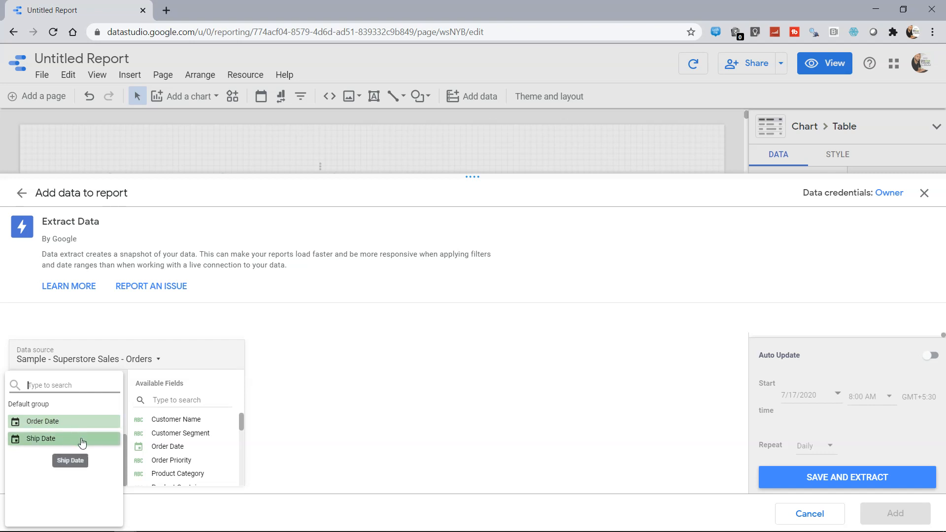
pyautogui.click(302, 407)
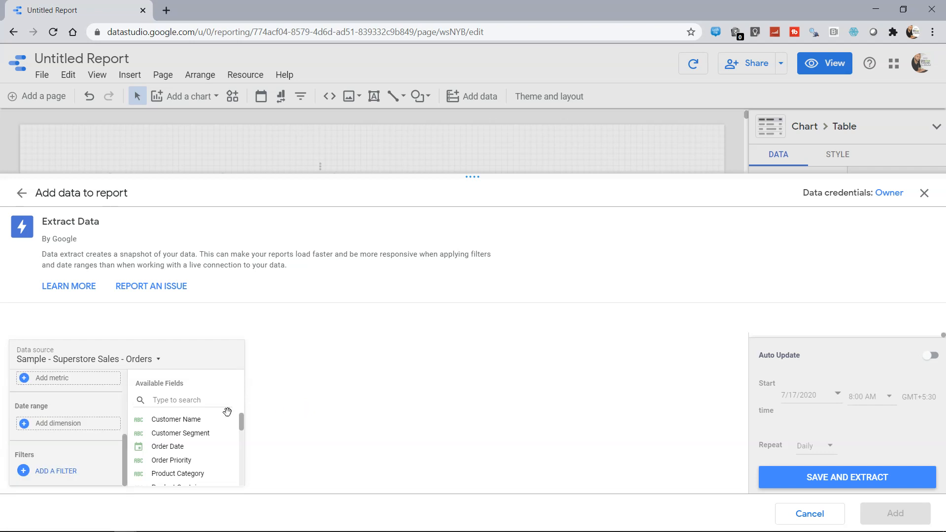
# Add a filter to the extract that includes records where Product Category is Equal to (=) Technology
pyautogui.click(64, 473)
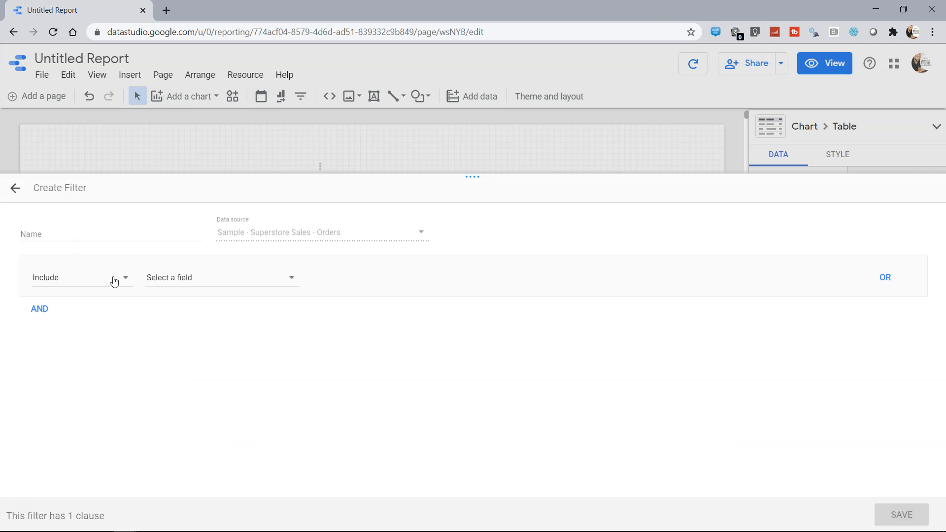
pyautogui.click(107, 279)
pyautogui.click(212, 278)
pyautogui.click(221, 280)
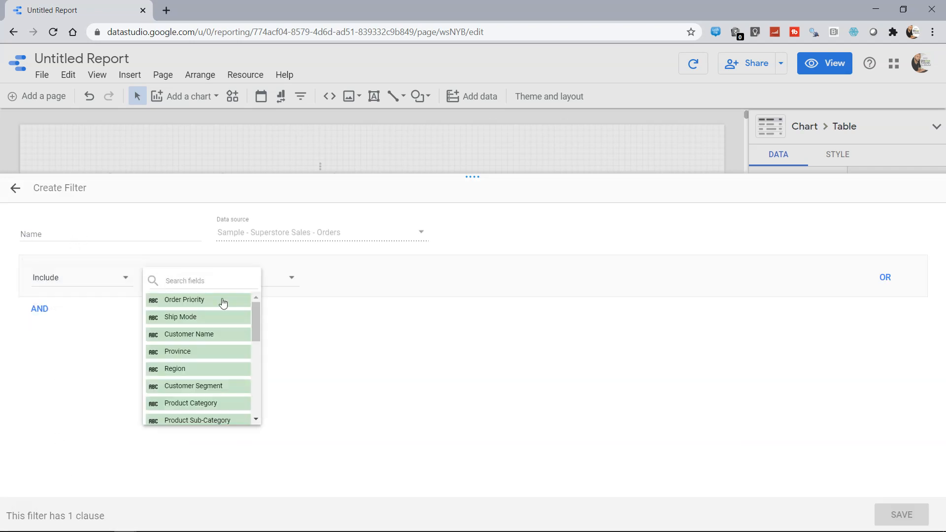
pyautogui.click(207, 403)
pyautogui.click(359, 282)
pyautogui.click(360, 282)
pyautogui.click(455, 270)
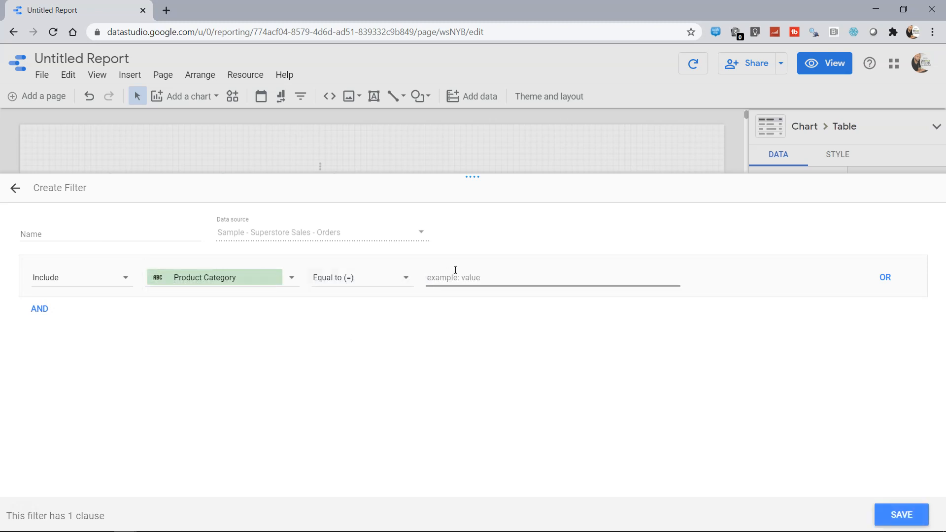
pyautogui.write('Technology')
pyautogui.press('Tab')
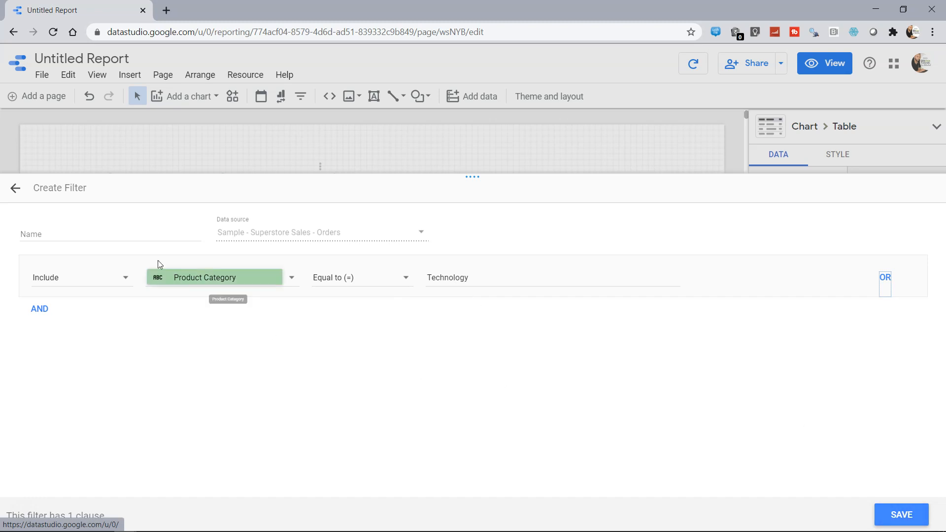
# Save the filter under the name Product Technology, and save and extract the data source
pyautogui.click(130, 234)
pyautogui.write('Product')
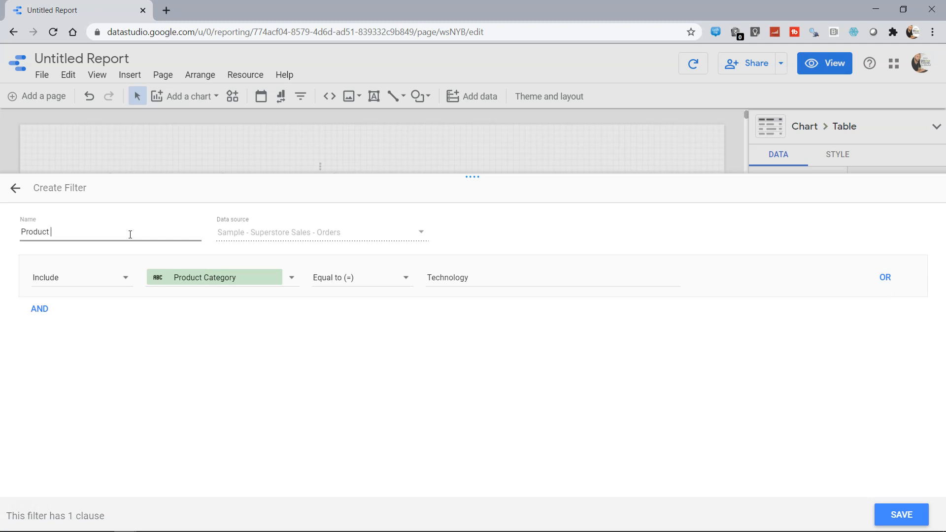
pyautogui.write(' Technology')
pyautogui.click(897, 513)
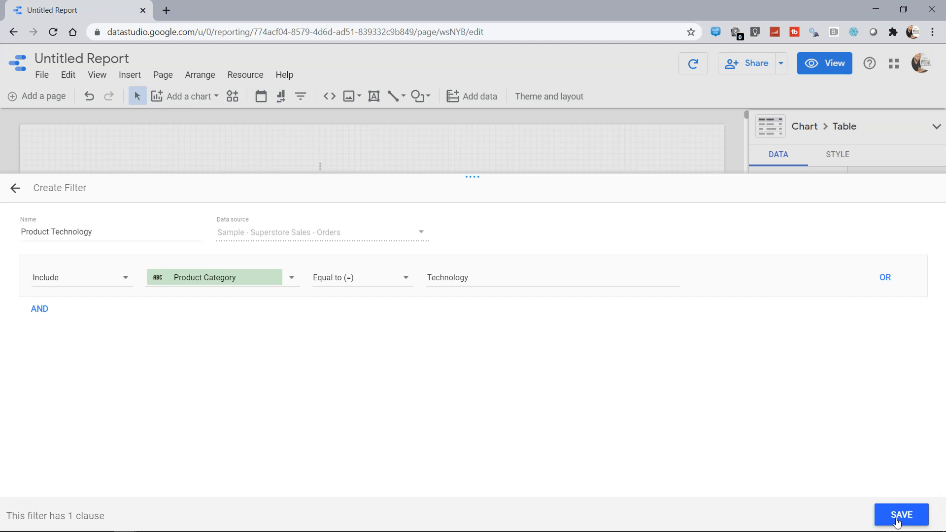
pyautogui.click(896, 518)
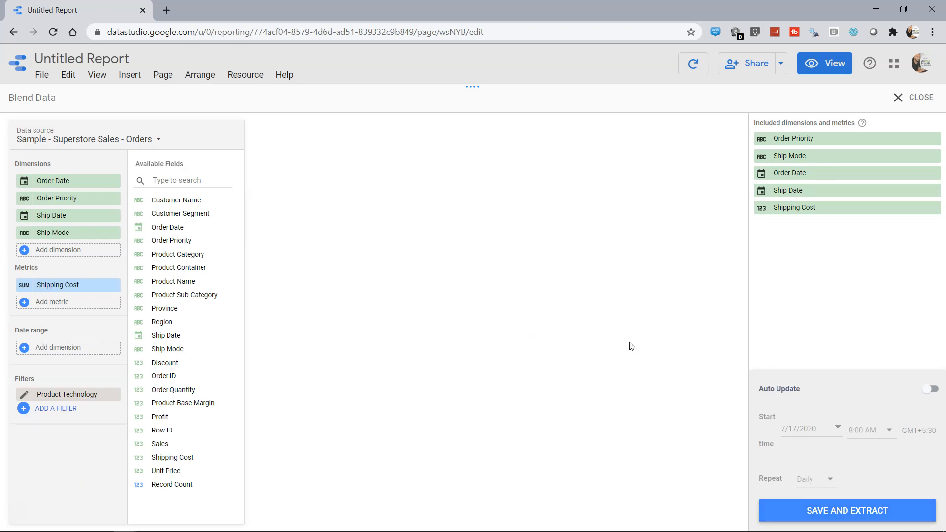
pyautogui.click(832, 512)
pyautogui.click(911, 98)
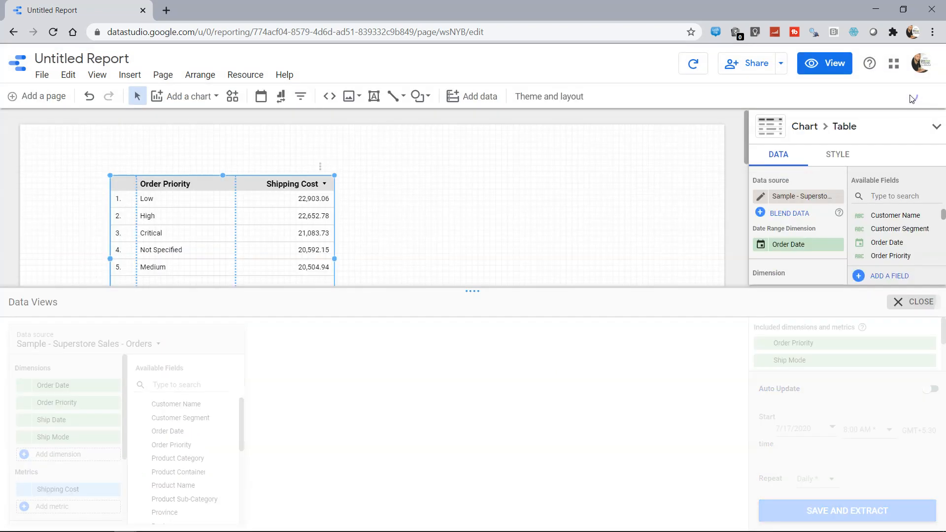
# Set the existing table's data source to Extract Data
pyautogui.click(778, 198)
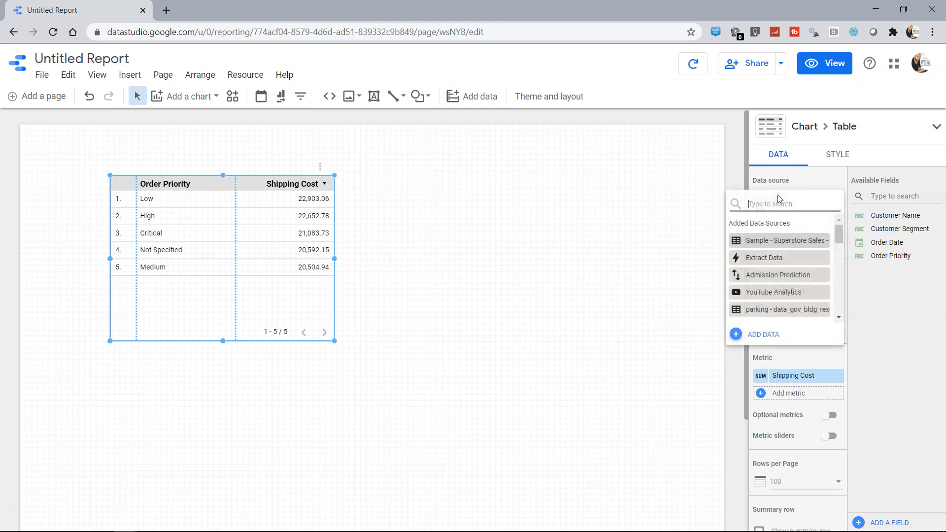
pyautogui.scroll(-2, 779, 287)
pyautogui.scroll(-6, 779, 287)
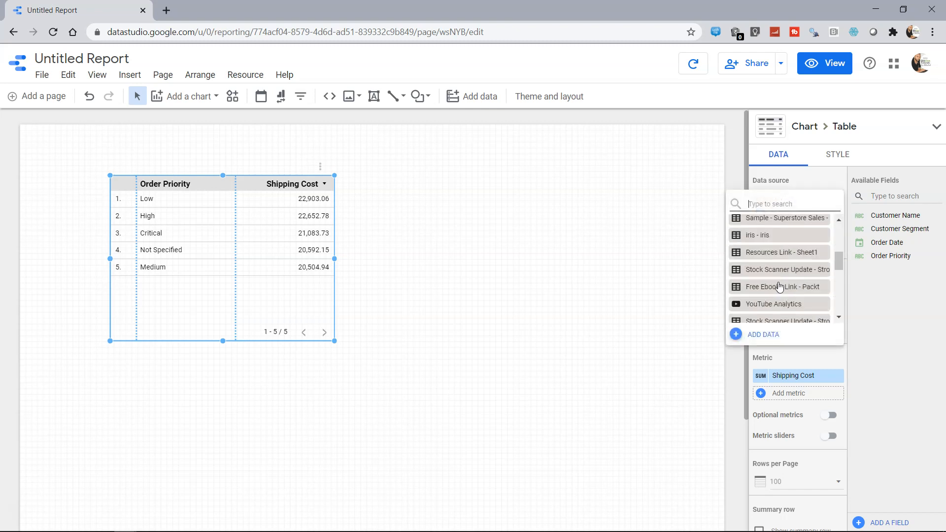
pyautogui.scroll(8, 778, 285)
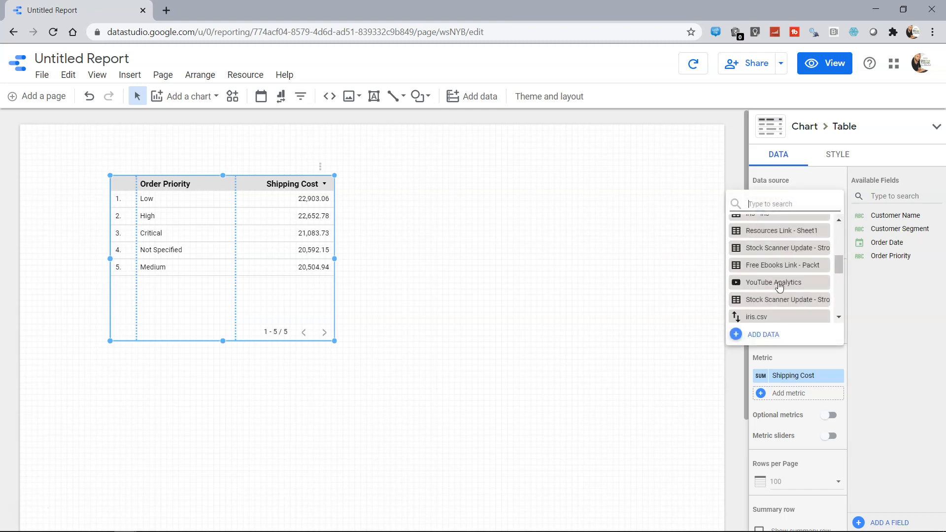
pyautogui.click(763, 258)
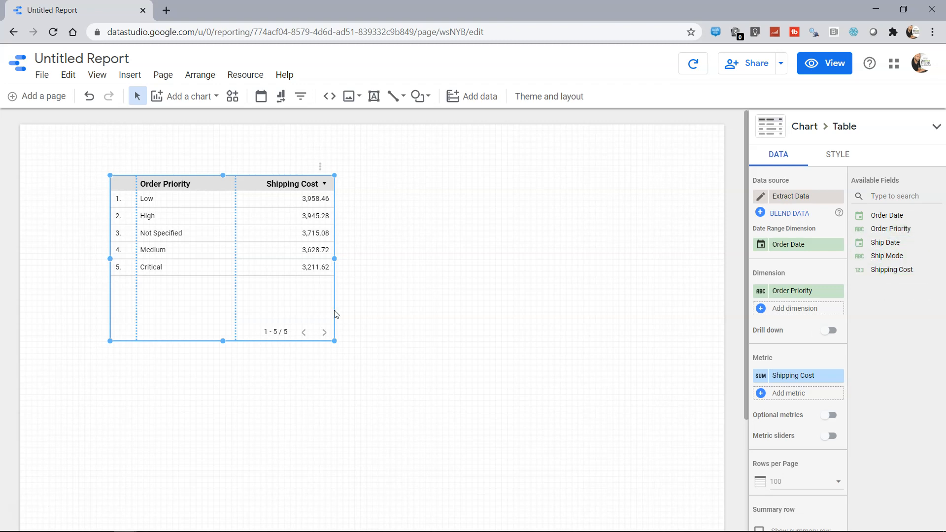
# Delete the existing table and insert a new plain table in its place on the report page
pyautogui.click(281, 309)
pyautogui.press('Delete')
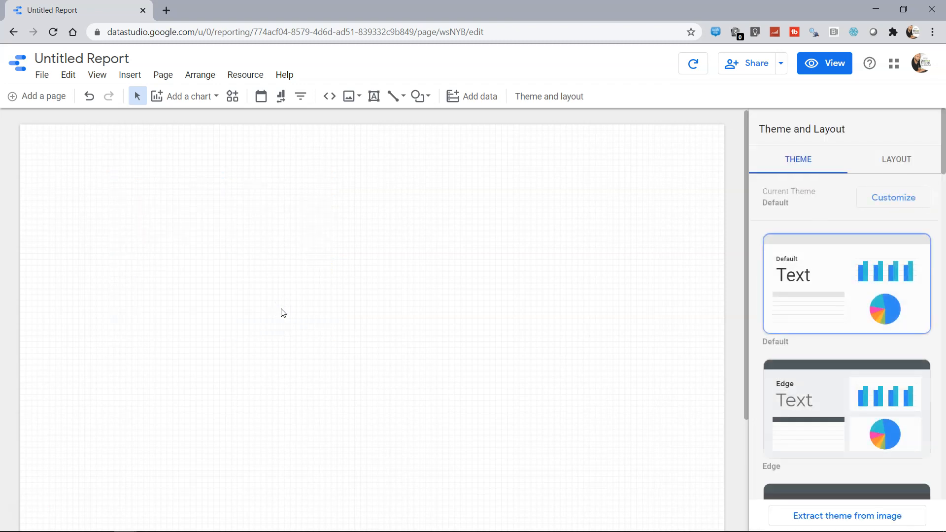
pyautogui.click(189, 98)
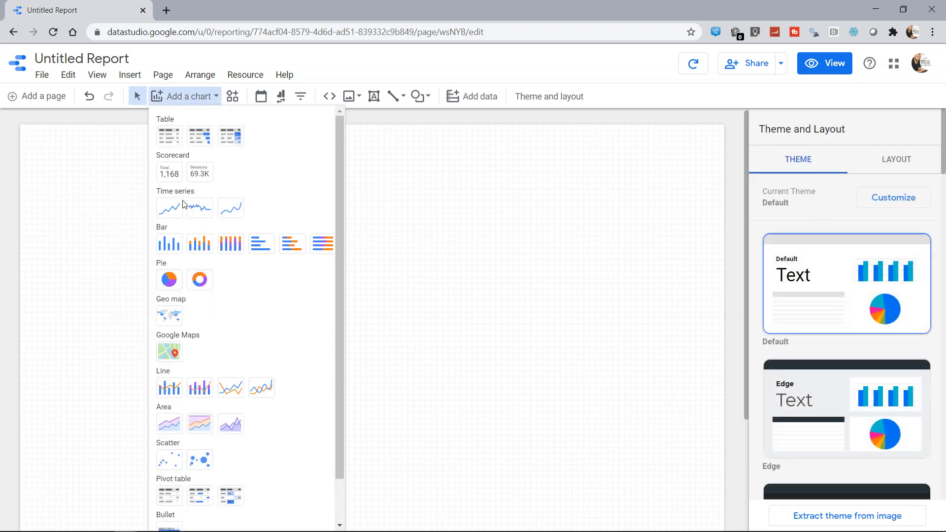
pyautogui.click(169, 136)
pyautogui.click(162, 213)
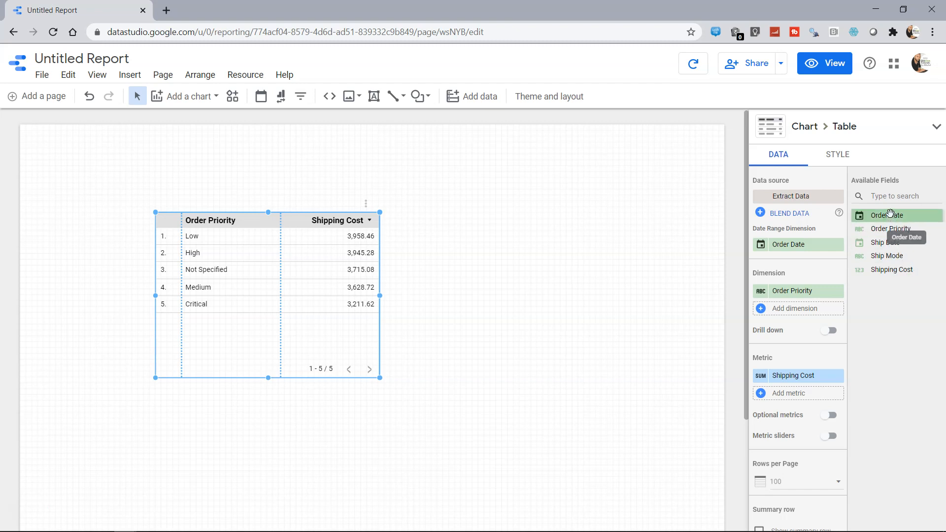
# Try to add Ship Mode as a second dimension of the table and check the error details
pyautogui.moveTo(887, 215); pyautogui.dragTo(919, 316)
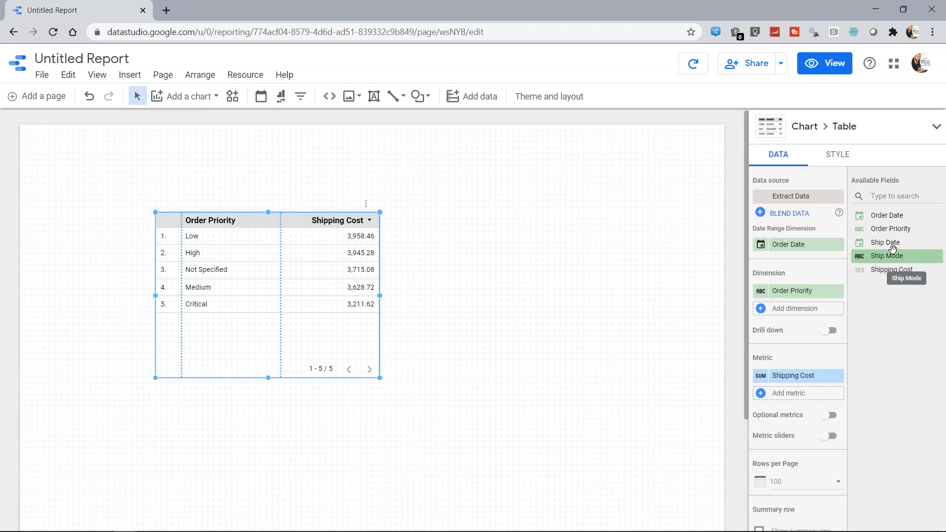
pyautogui.moveTo(892, 253); pyautogui.dragTo(790, 309)
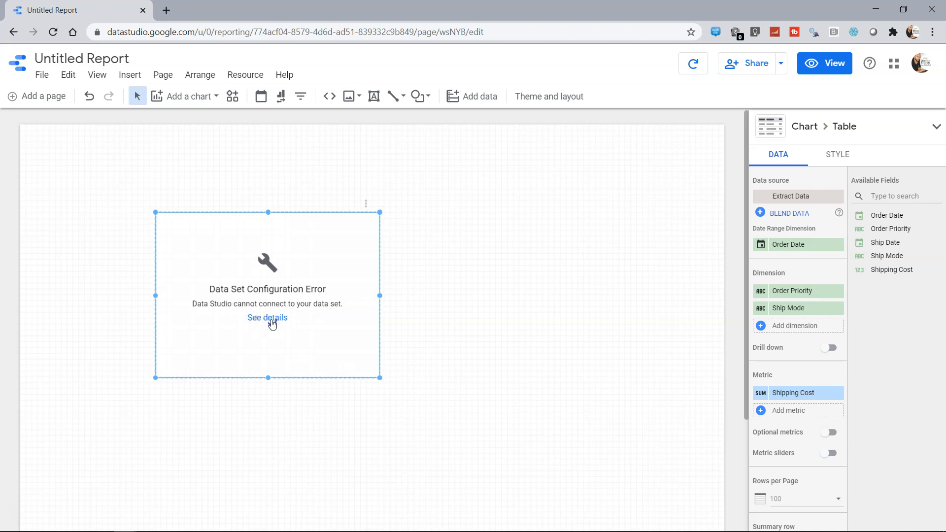
pyautogui.click(270, 320)
pyautogui.click(596, 312)
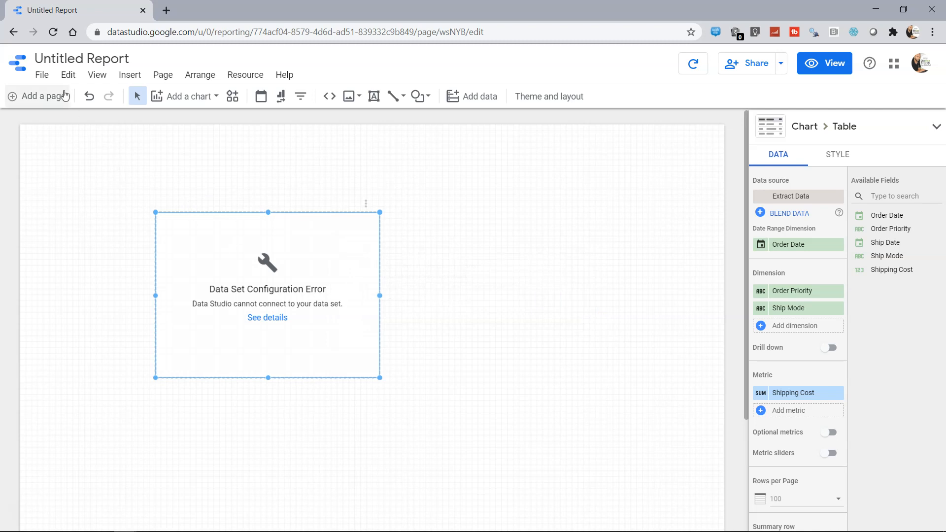
# Reopen the most recent Untitled Report for editing and delete its broken table
pyautogui.click(13, 32)
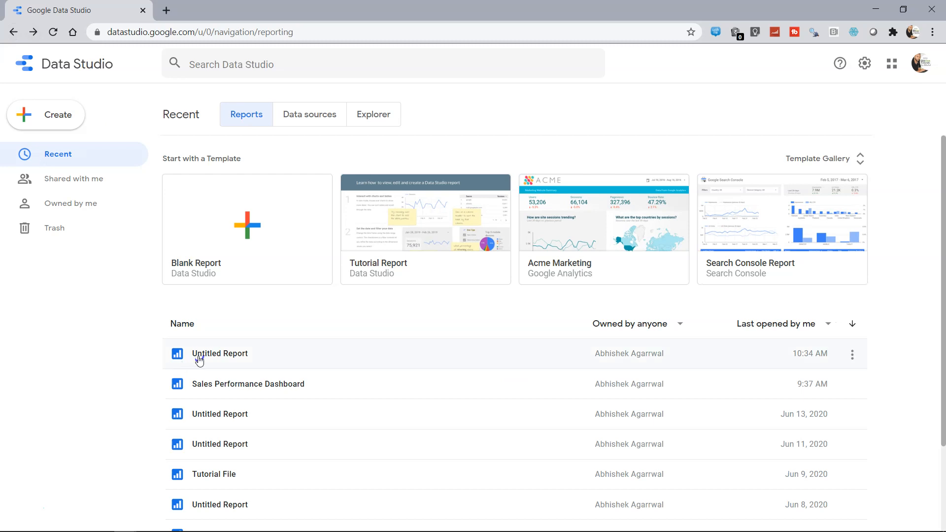
pyautogui.click(218, 361)
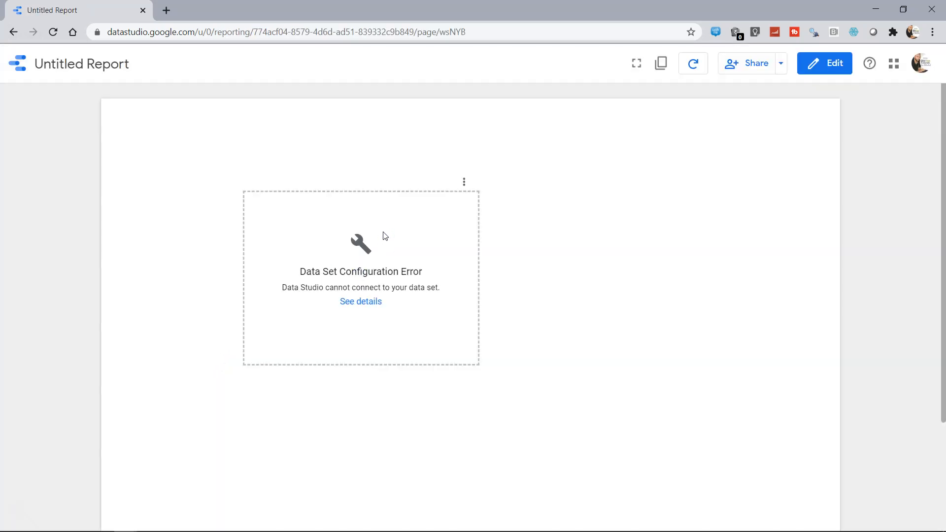
pyautogui.click(824, 72)
pyautogui.click(349, 241)
pyautogui.press('Delete')
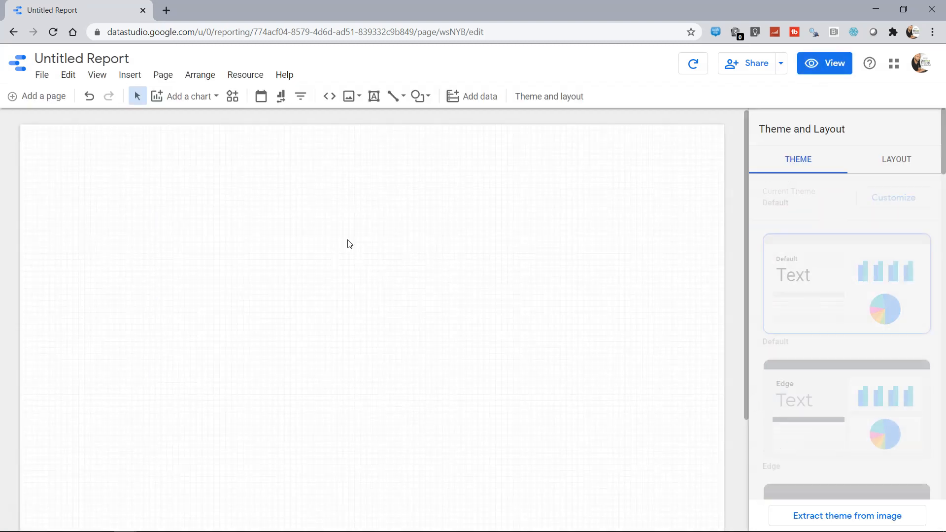
# Insert a new plain table near the page's upper left and set its data source to Extract Data
pyautogui.click(187, 96)
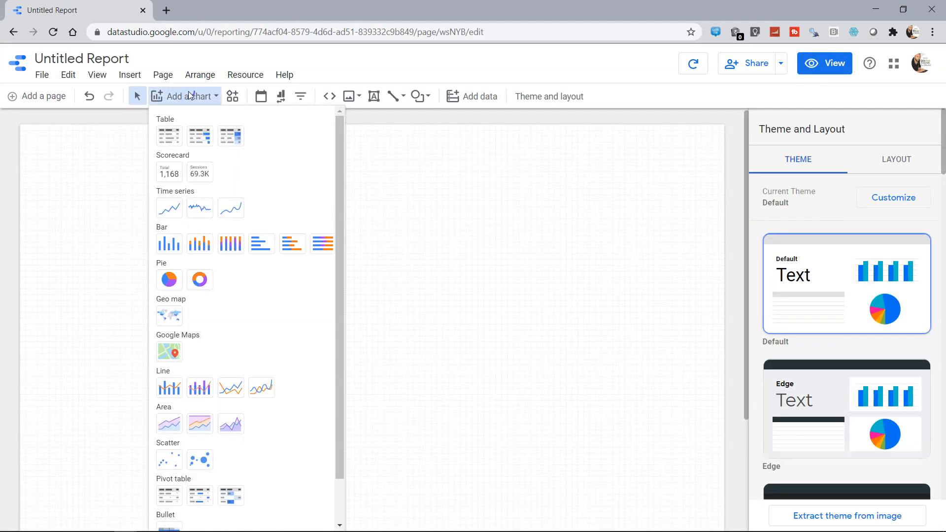
pyautogui.click(176, 147)
pyautogui.click(97, 182)
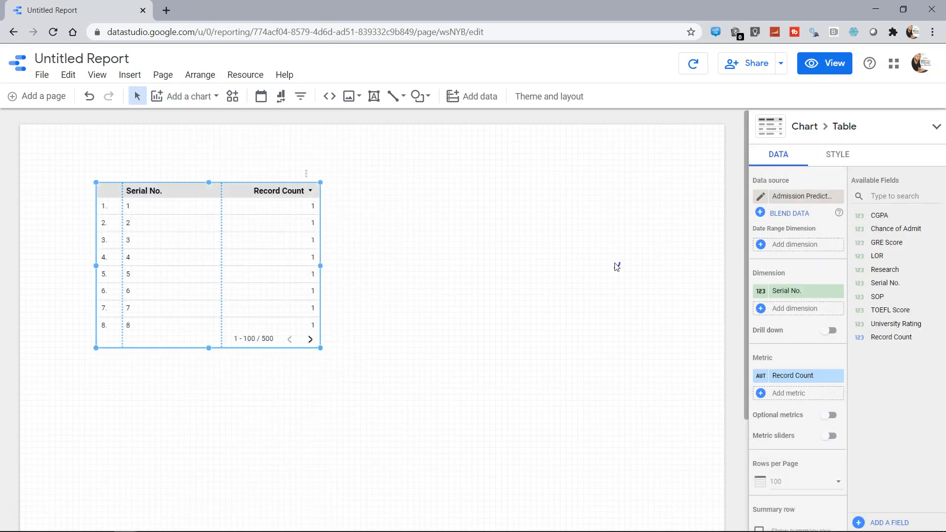
pyautogui.click(803, 196)
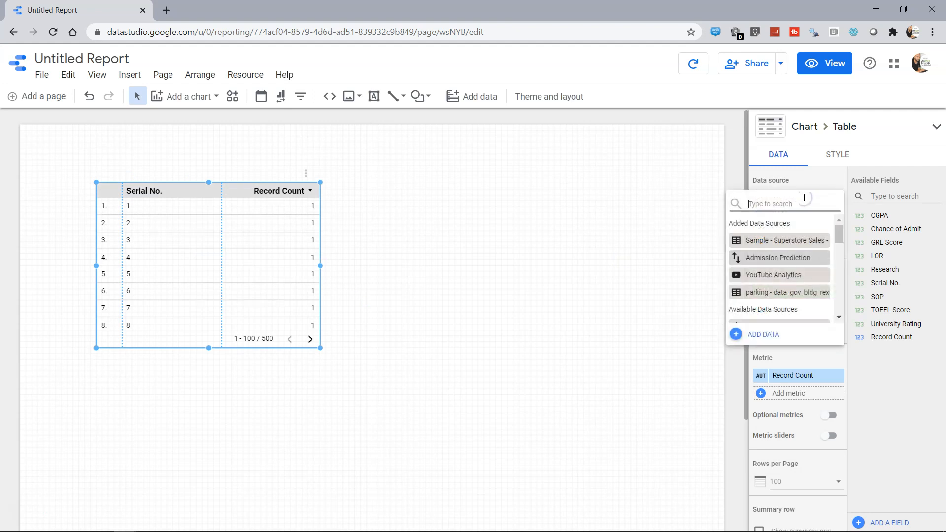
pyautogui.scroll(-2, 797, 260)
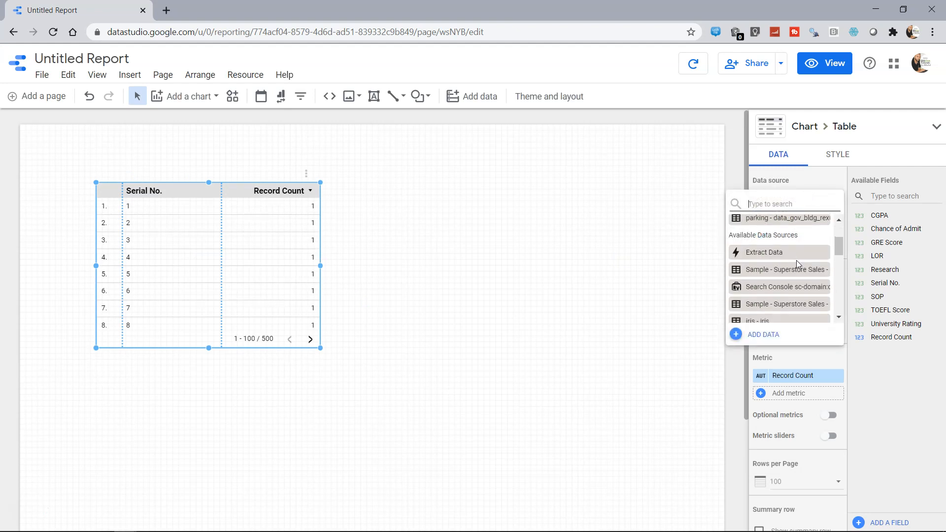
pyautogui.click(771, 253)
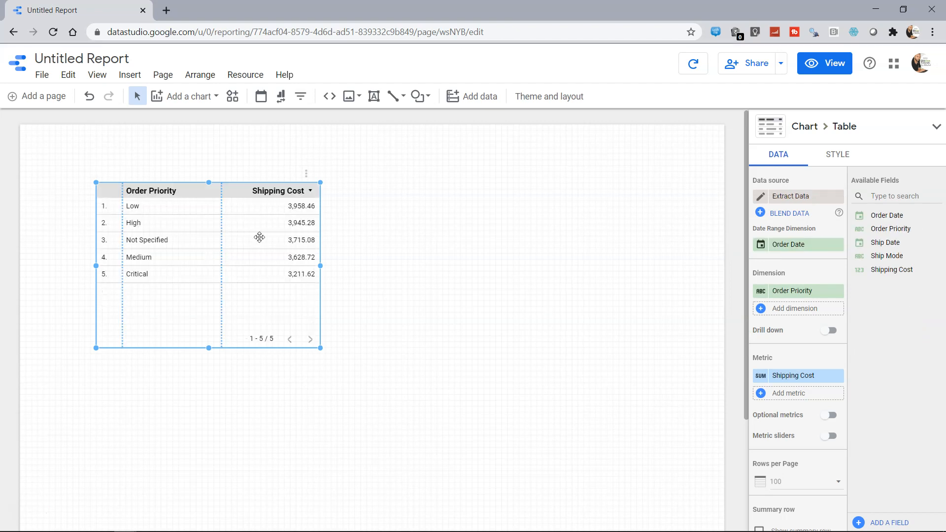
# Add Ship Mode as a second dimension of the table and preview the report in view mode before resuming editing
pyautogui.click(757, 307)
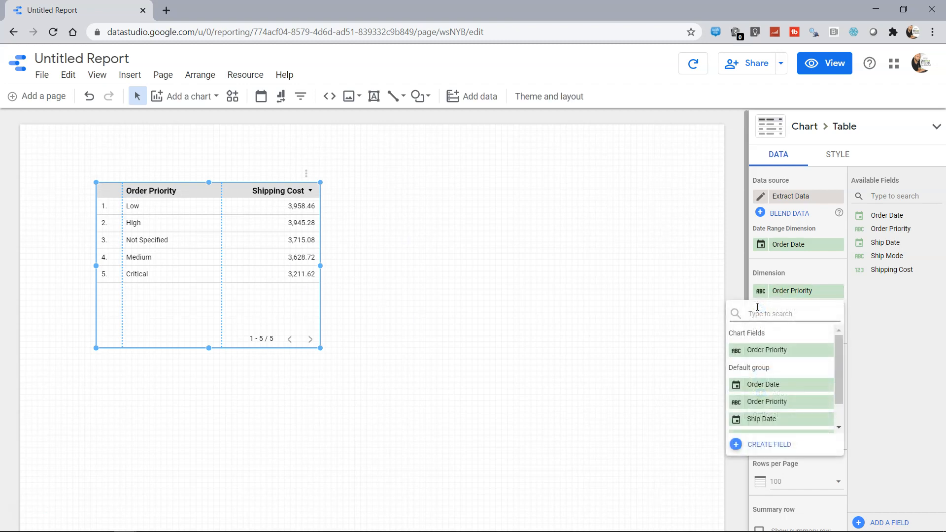
pyautogui.scroll(-1, 785, 405)
pyautogui.scroll(-1, 787, 403)
pyautogui.click(786, 404)
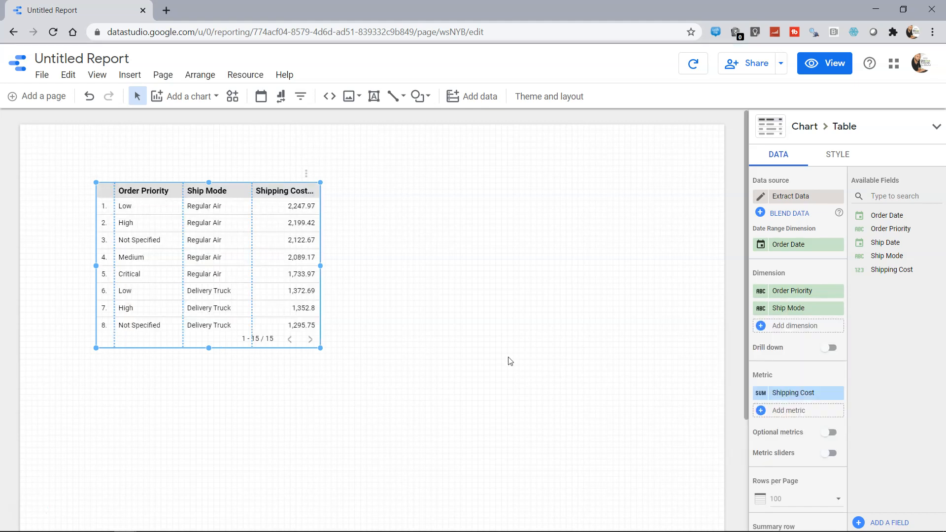
pyautogui.click(846, 66)
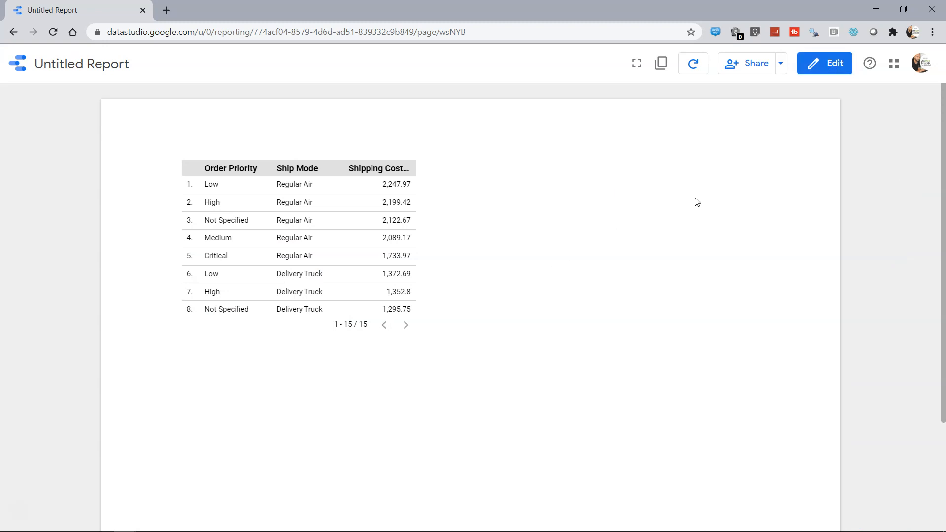
pyautogui.click(833, 65)
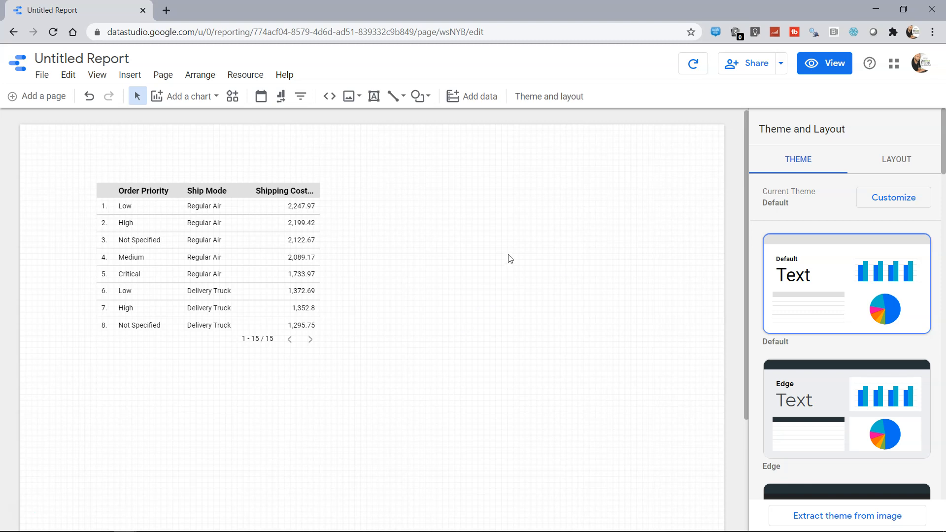
# Look up the Extract Data source among the reusable data sources available to the report, without adding it
pyautogui.click(483, 99)
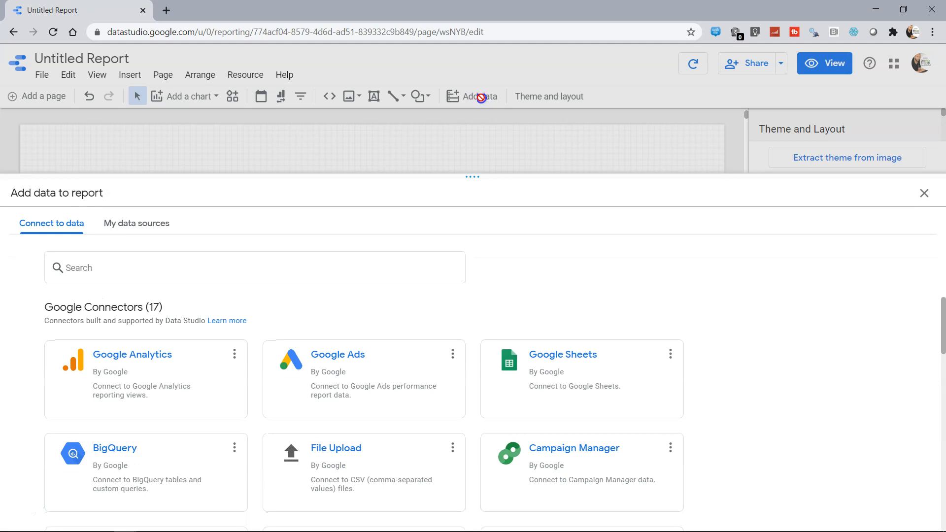
pyautogui.click(153, 228)
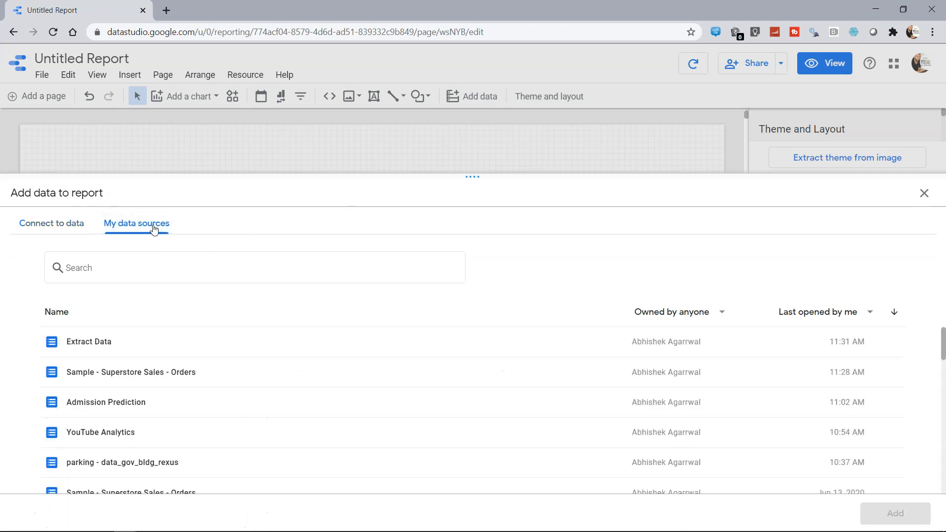
pyautogui.click(140, 347)
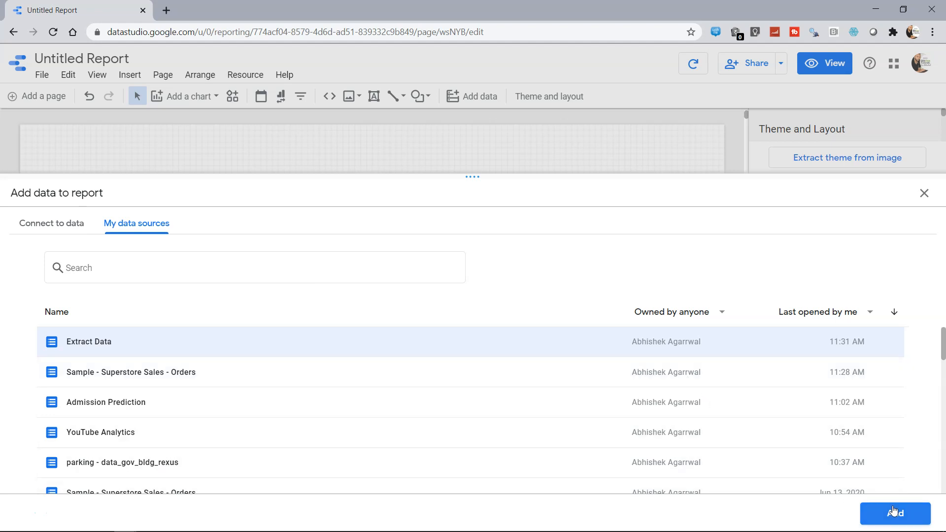
pyautogui.click(922, 194)
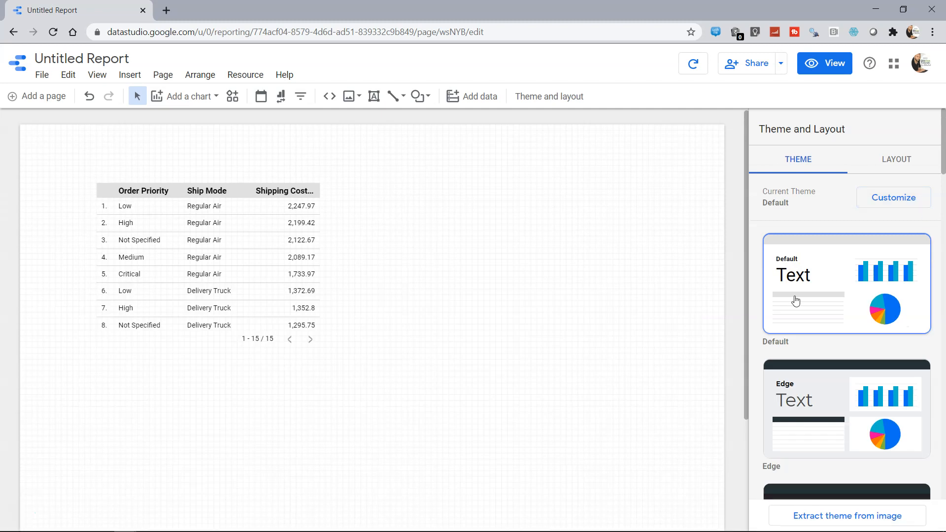
# Examine the connection settings of the table's Extract Data source, including its dimensions, metrics and filters, and close them without changes
pyautogui.click(274, 249)
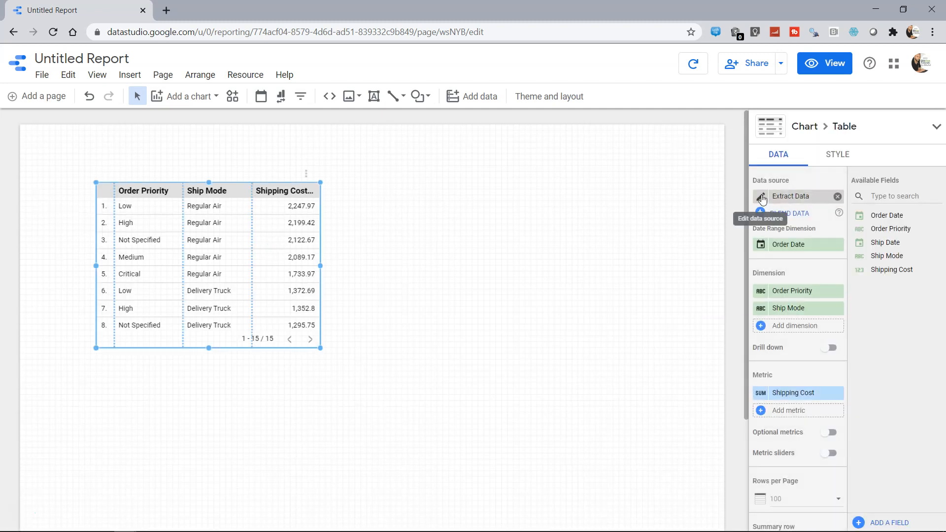
pyautogui.click(762, 197)
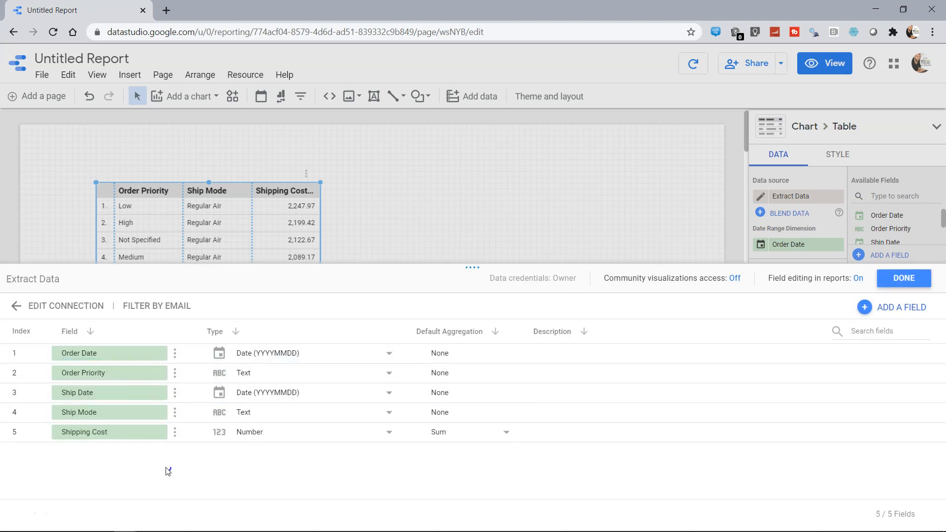
pyautogui.click(16, 308)
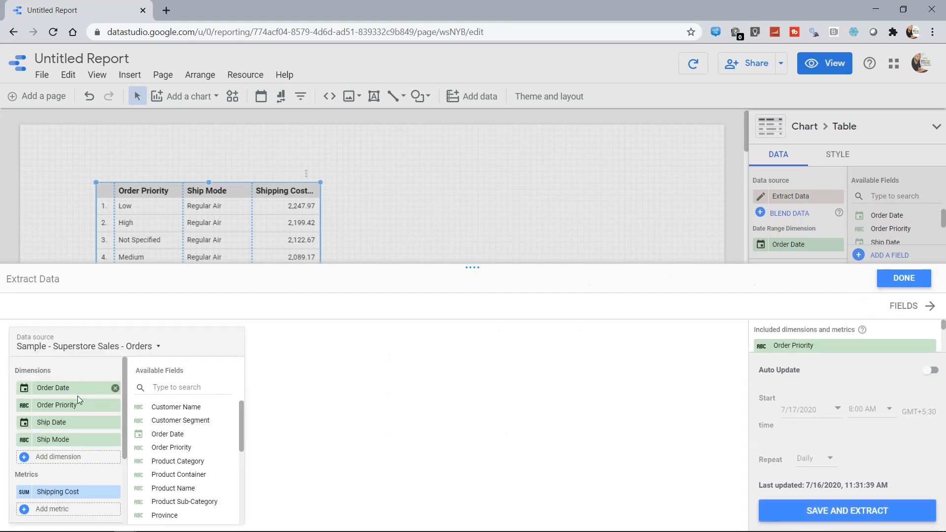
pyautogui.scroll(-3, 77, 395)
pyautogui.scroll(3, 78, 395)
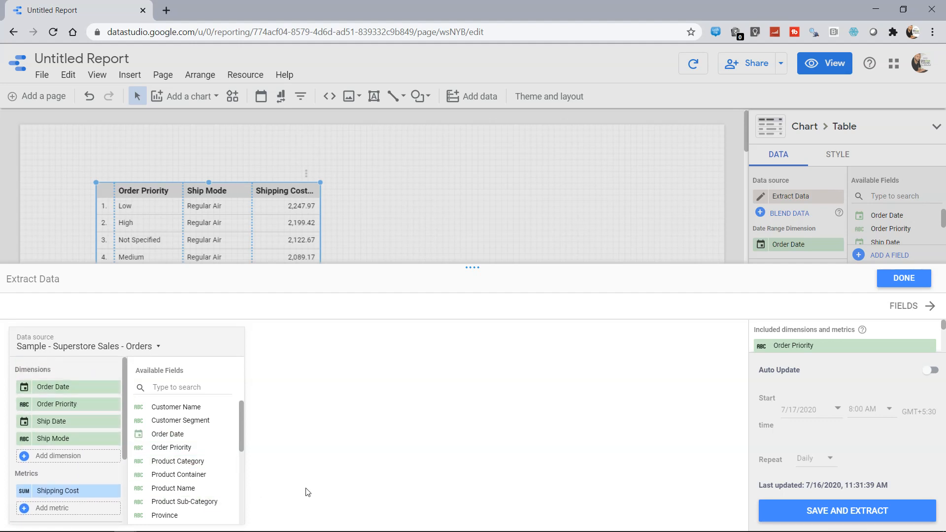
pyautogui.scroll(-3, 110, 448)
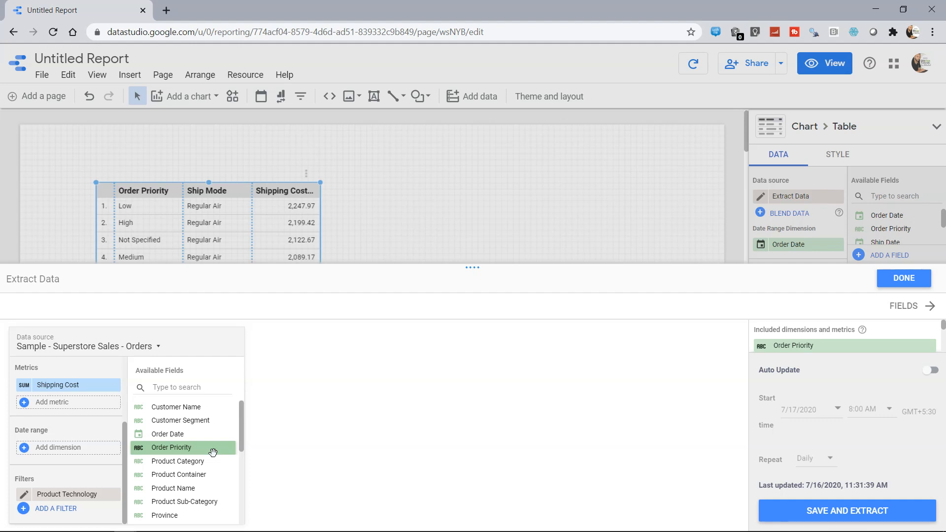
pyautogui.click(909, 280)
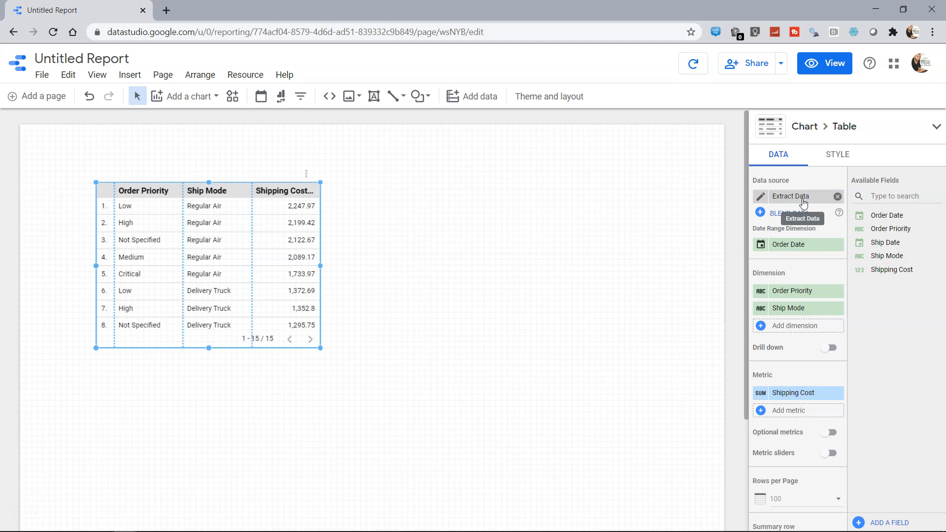
# Open the Data Studio home page in a new browser tab and show the recent data sources
pyautogui.click(167, 10)
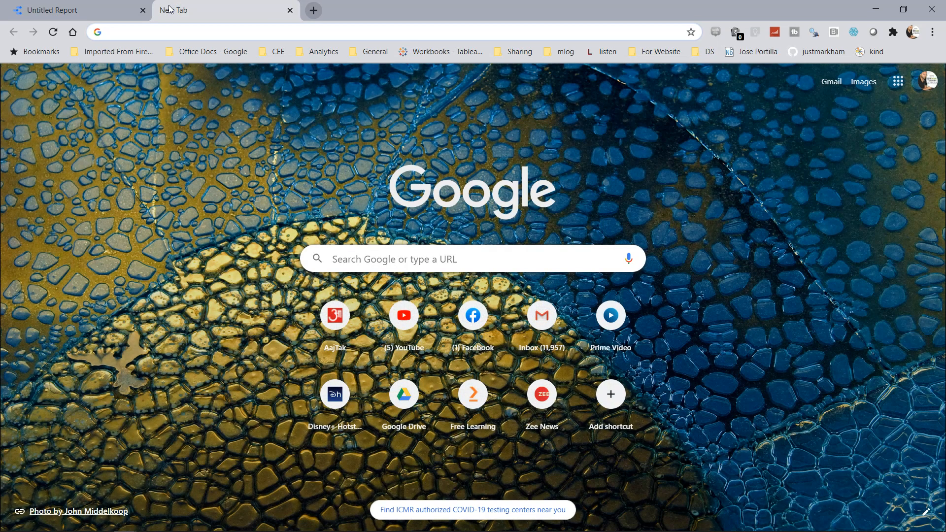
pyautogui.write('data')
pyautogui.press('Return')
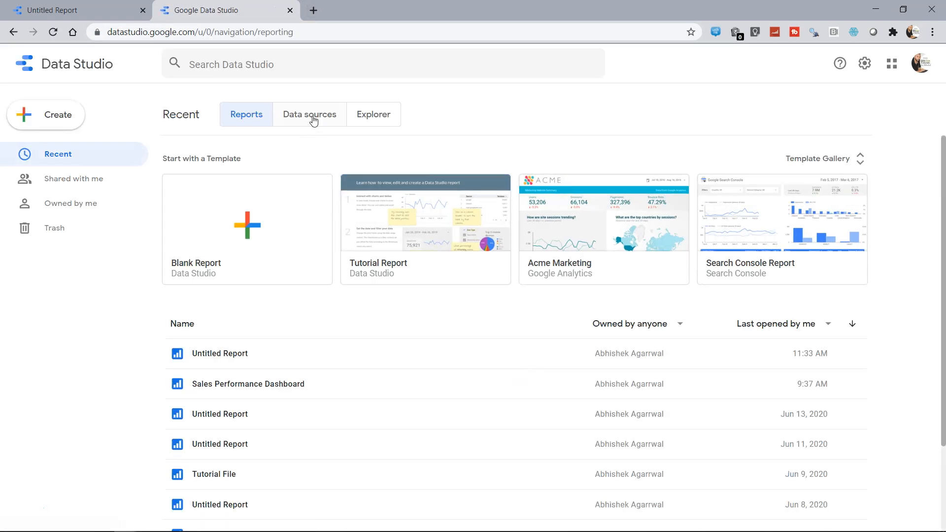
pyautogui.click(313, 121)
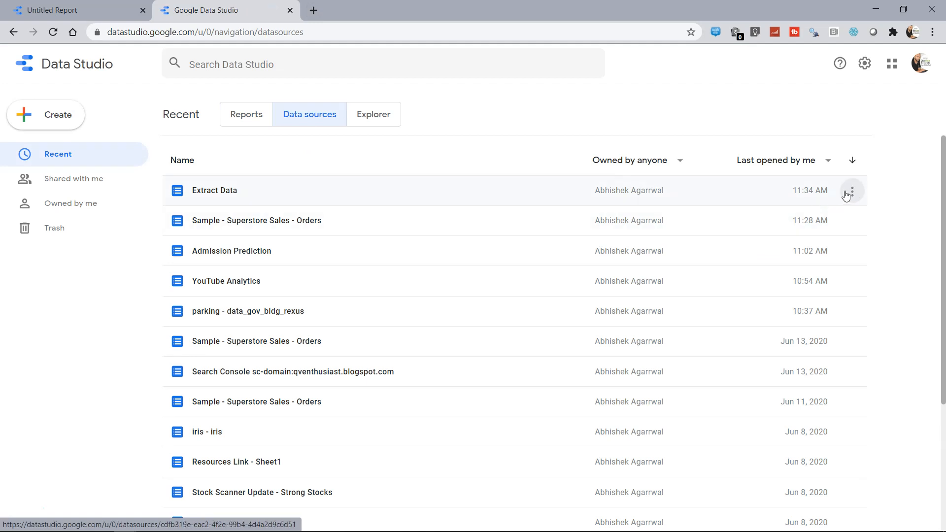
# Rename the Extract Data data source as Shipping Data
pyautogui.click(852, 192)
pyautogui.click(810, 239)
pyautogui.moveTo(420, 292); pyautogui.dragTo(297, 300)
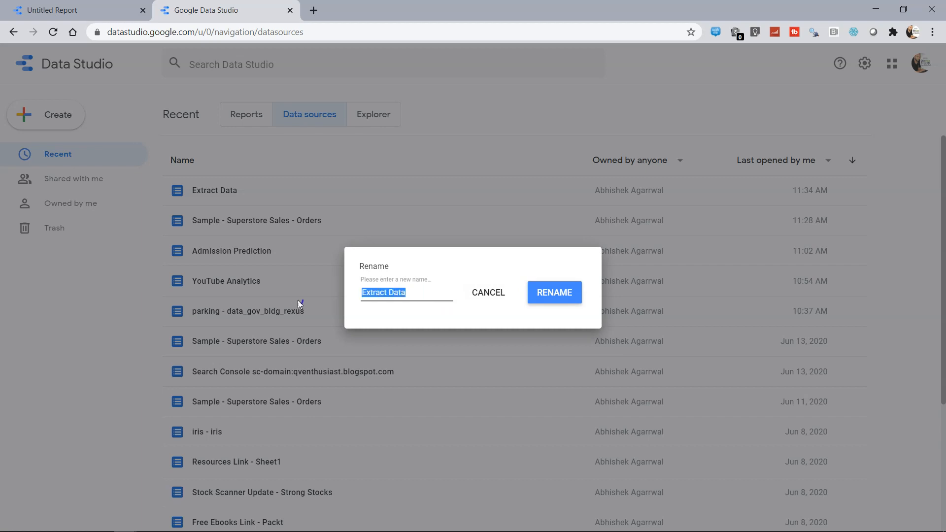
pyautogui.write('Shipping Data')
pyautogui.click(559, 297)
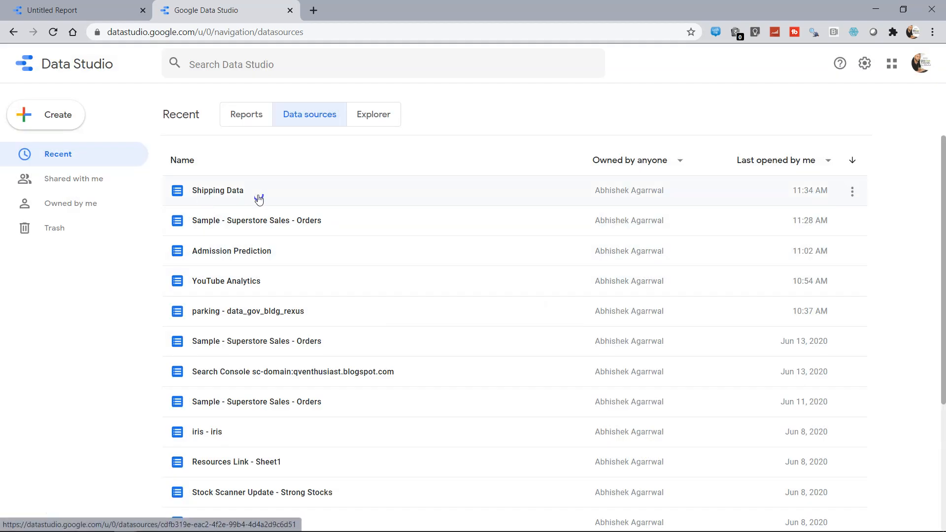
# Extend the Shipping Data source's name to Shipping Data Extract and return to the Untitled Report
pyautogui.click(852, 194)
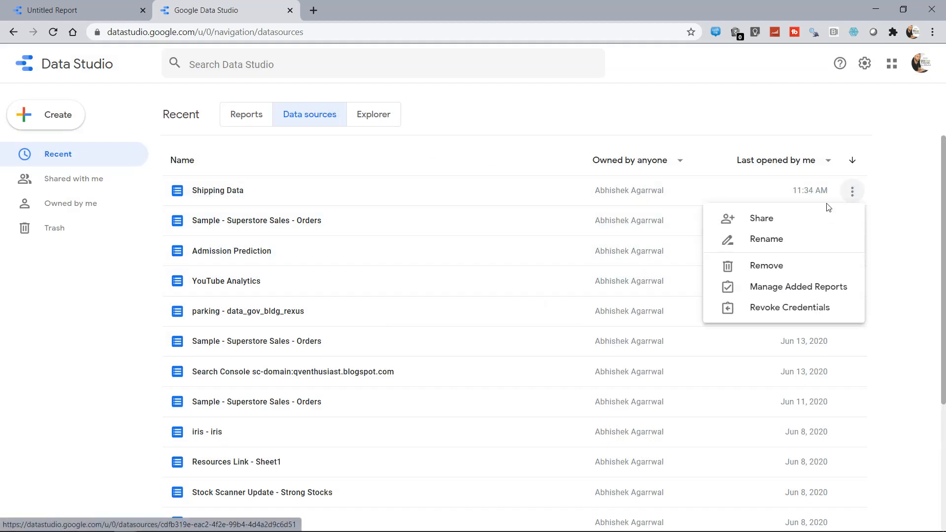
pyautogui.click(786, 240)
pyautogui.click(460, 310)
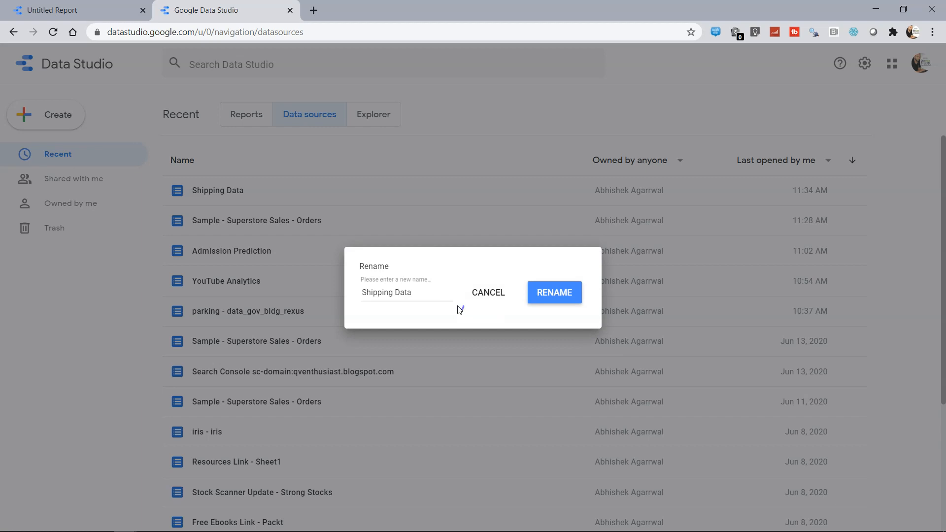
pyautogui.click(424, 295)
pyautogui.write('Ext')
pyautogui.click(558, 298)
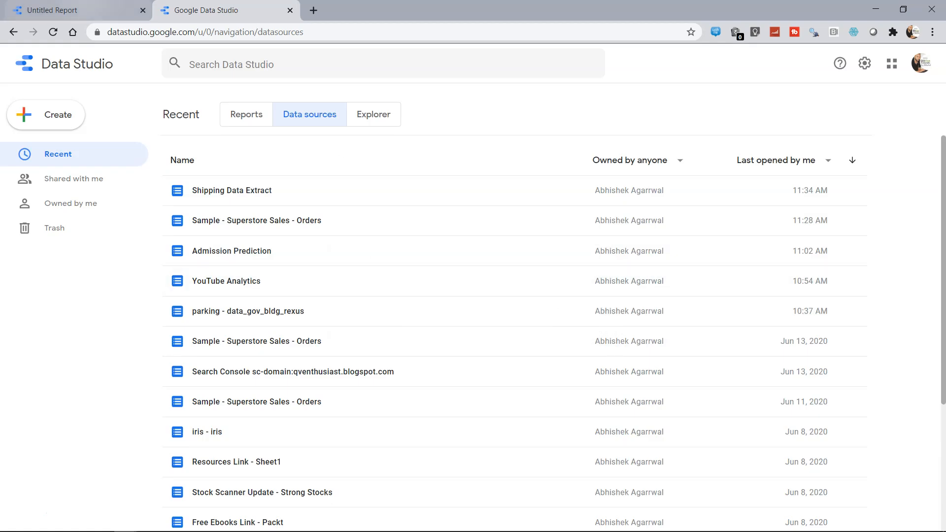
pyautogui.click(111, 9)
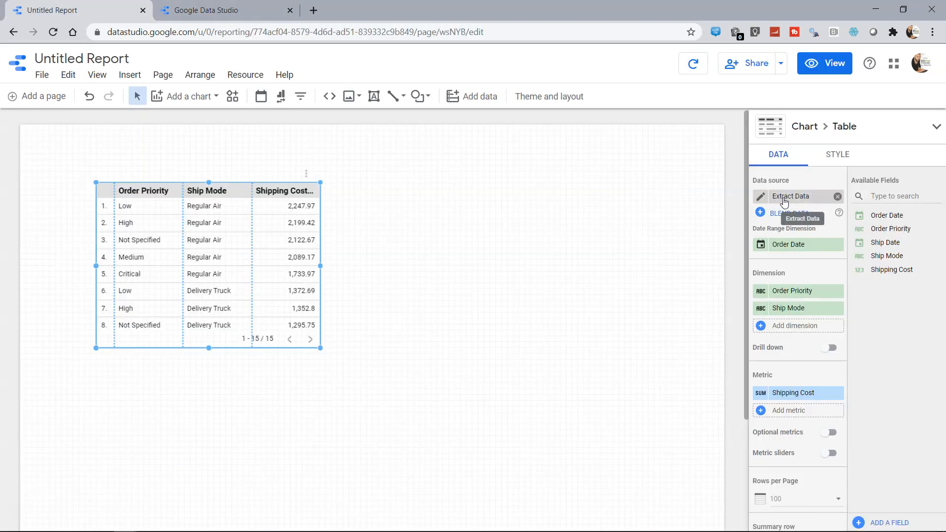